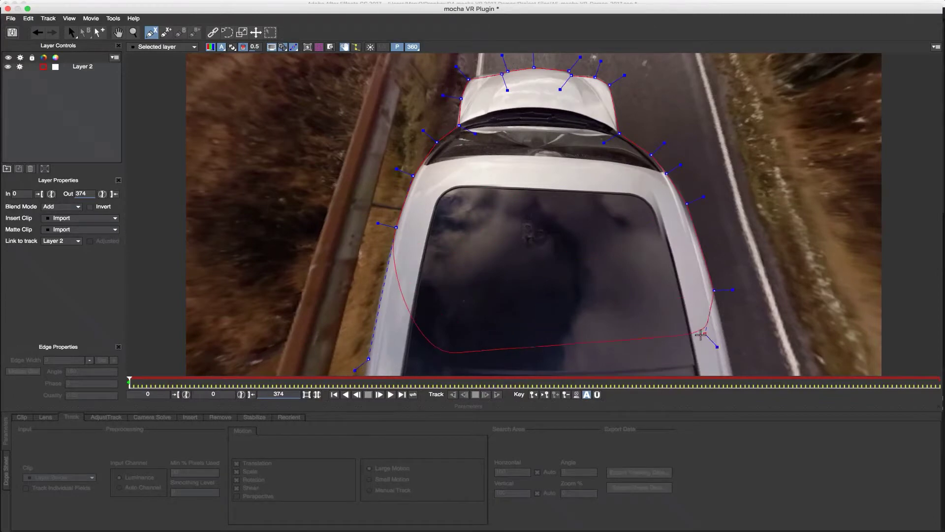
- Finish and close the X-spline around the white car's roof and bonnet, fitting its edge points in the rectilinear view
{"action": "left_click", "coordinate": [732, 366]}
{"action": "right_click", "coordinate": [732, 367]}
{"action": "left_click_drag", "start_coordinate": [262, 102], "coordinate": [262, 101]}
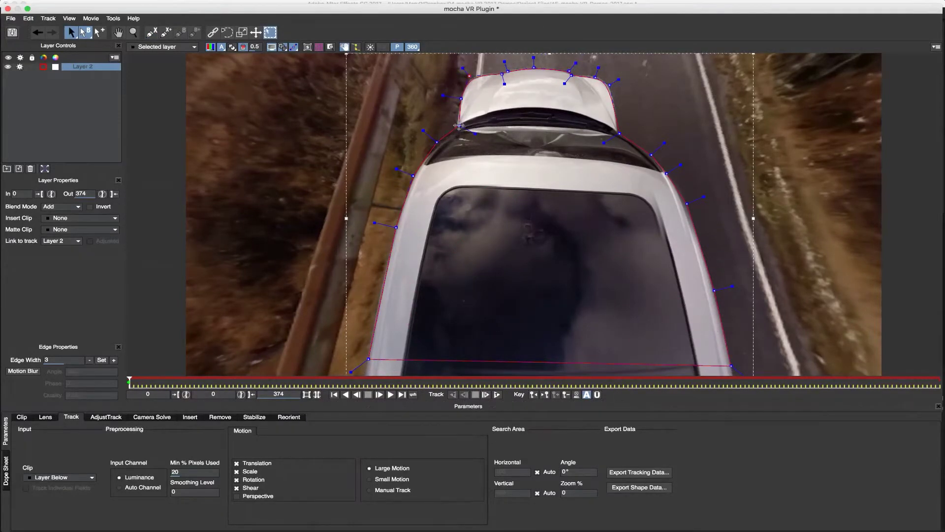
{"action": "left_click_drag", "start_coordinate": [413, 176], "coordinate": [406, 184]}
- In the equirectangular view, extend the car spline's two outer points along the roofline toward both edges of the frame
{"action": "left_click", "coordinate": [412, 47]}
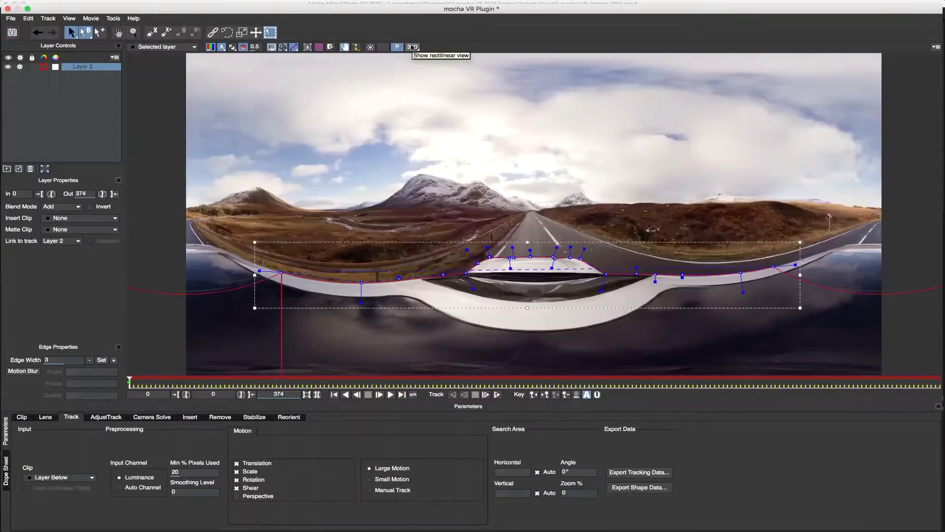
{"action": "left_click_drag", "start_coordinate": [774, 264], "coordinate": [846, 240]}
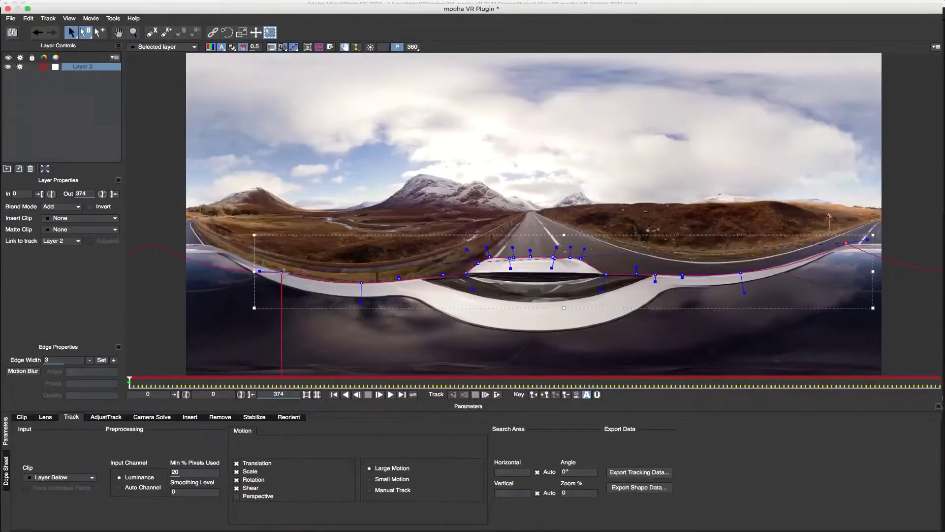
{"action": "left_click_drag", "start_coordinate": [284, 270], "coordinate": [209, 241]}
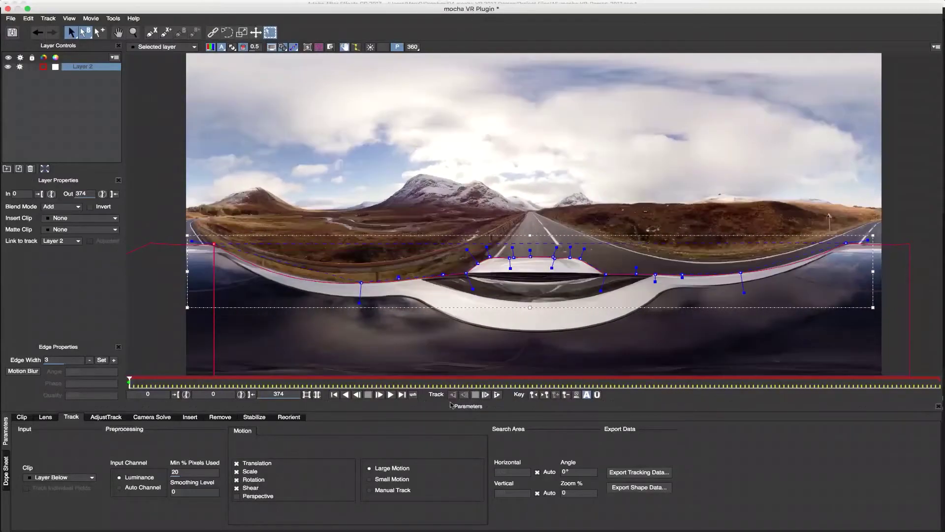
- Track the car layer with translation only and compare its matte in the rectilinear and equirectangular views
{"action": "key", "text": "t"}
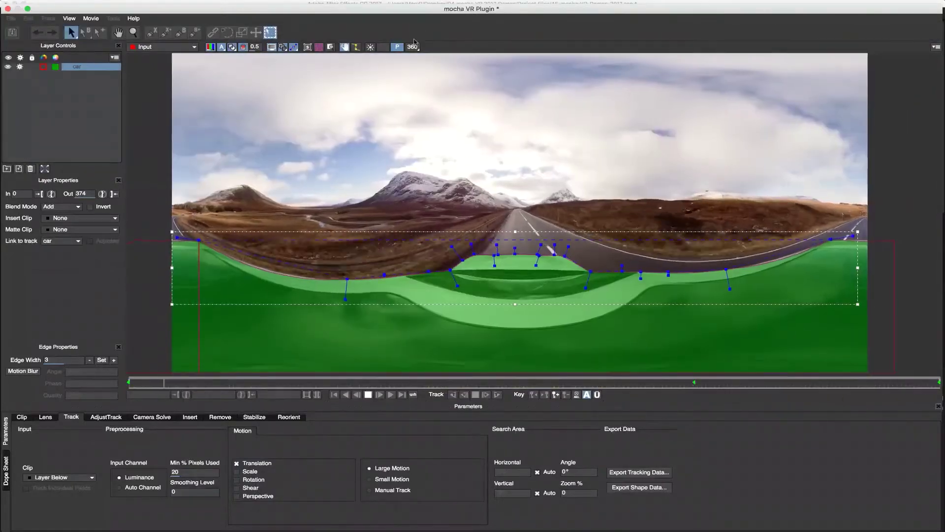
{"action": "left_click", "coordinate": [413, 46]}
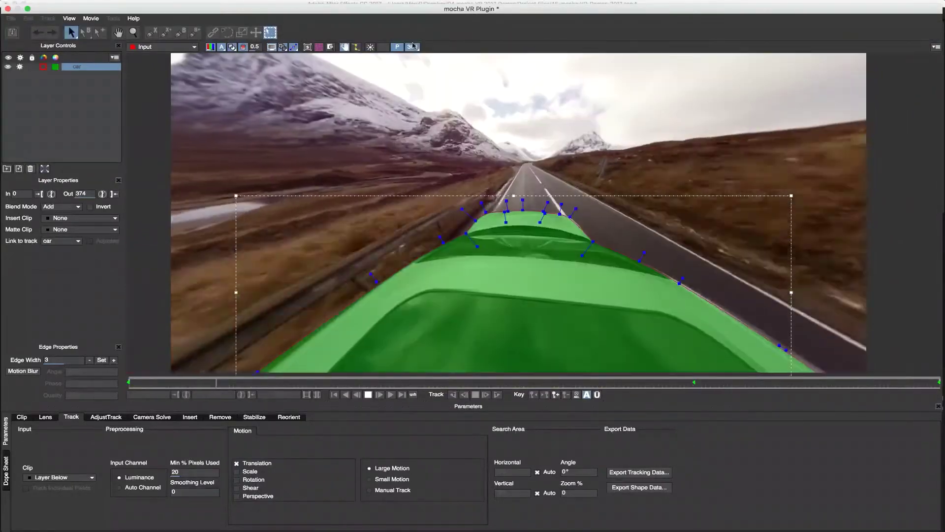
{"action": "left_click", "coordinate": [413, 46]}
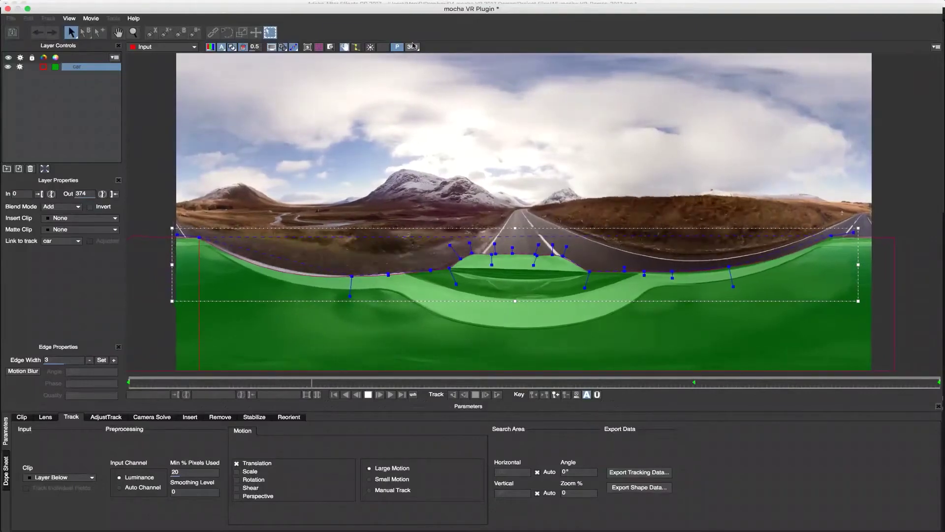
{"action": "left_click", "coordinate": [413, 46]}
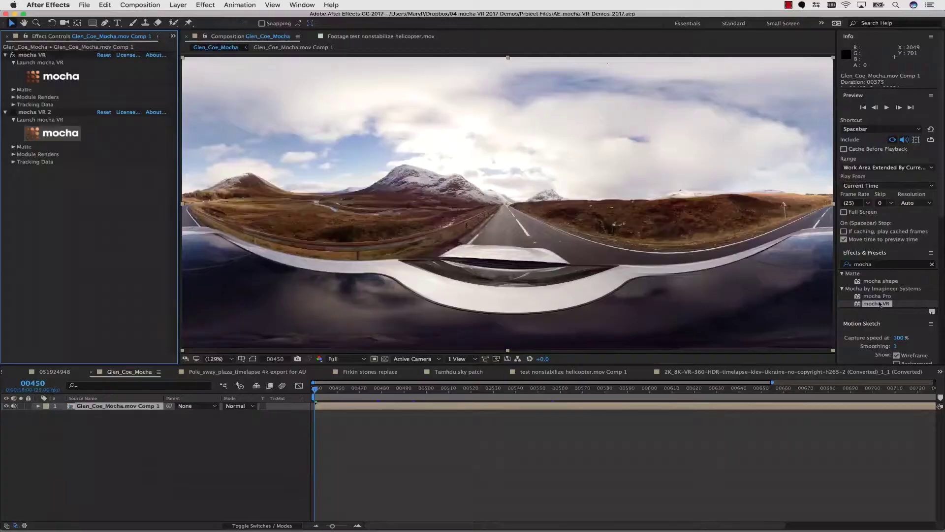
- Switch to After Effects and apply the mocha VR effect to the Glen_Coe_Mocha.mov Comp 1 layer
{"action": "left_click_drag", "start_coordinate": [880, 304], "coordinate": [83, 213]}
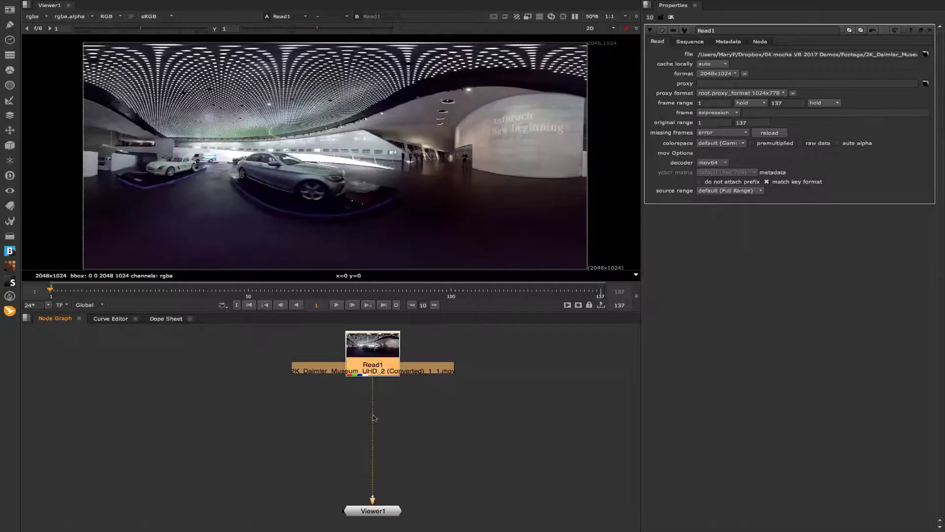
- In Nuke, insert a mocha VR node between Read1 and Viewer1 and launch the mocha UI from it
{"action": "left_click", "coordinate": [9, 266]}
{"action": "left_click", "coordinate": [49, 275]}
{"action": "left_click", "coordinate": [373, 386]}
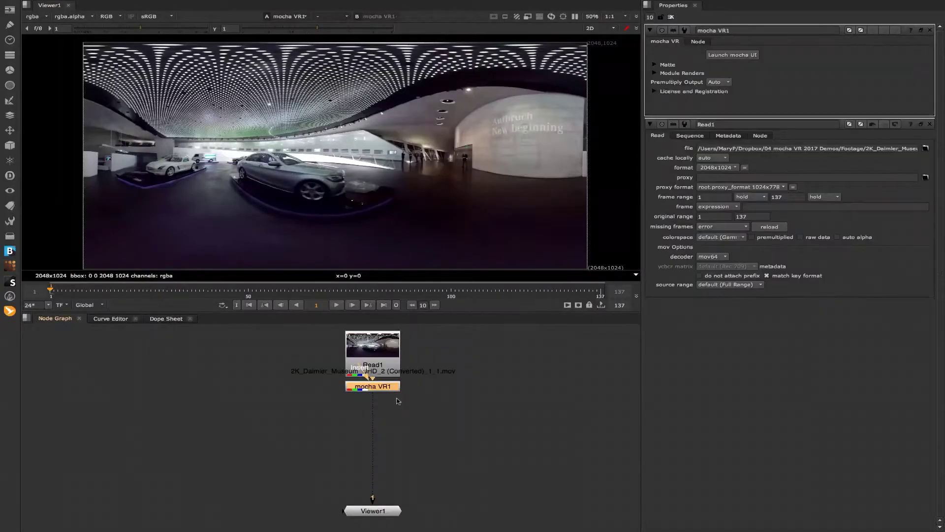
{"action": "left_click", "coordinate": [718, 58]}
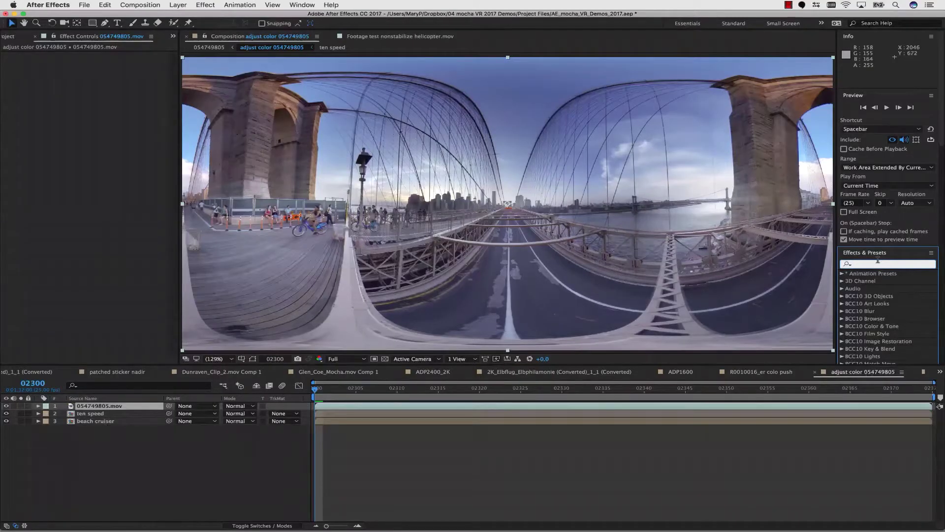
- In After Effects, search the effects for mocha VR and apply it to the 054749805.mov layer
{"action": "type", "text": "mocha"}
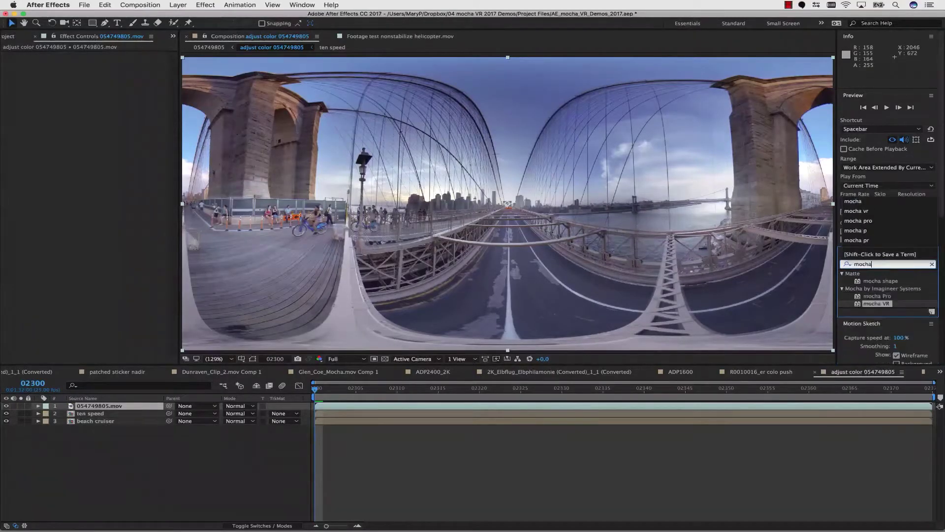
{"action": "type", "text": " VR"}
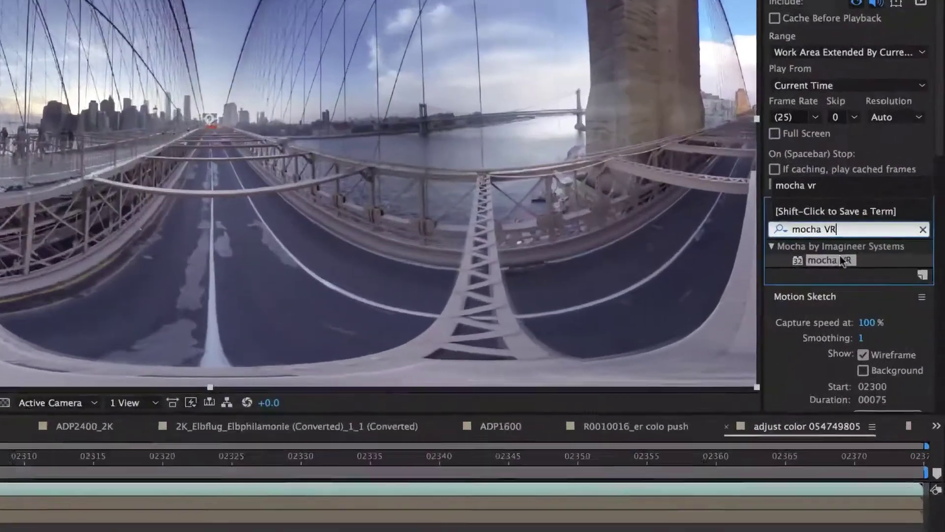
{"action": "double_click", "coordinate": [882, 281]}
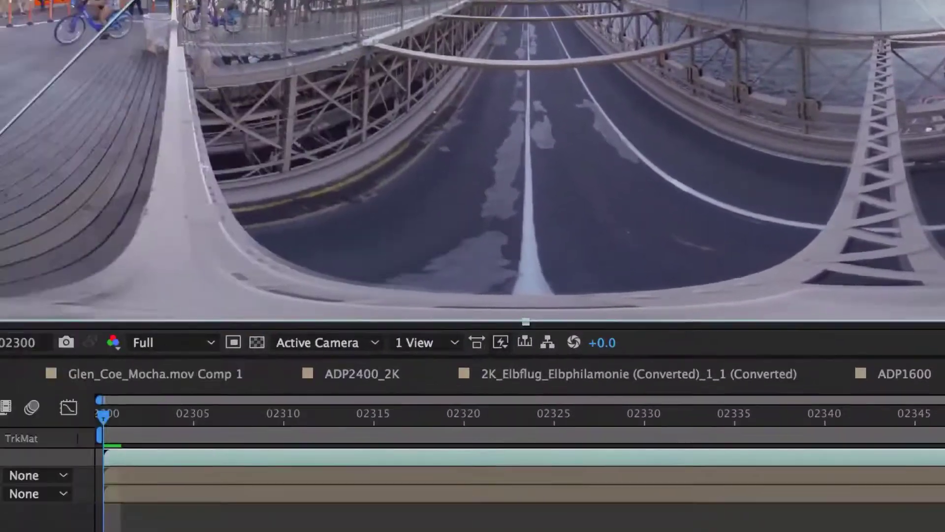
{"action": "left_click_drag", "start_coordinate": [936, 98], "coordinate": [379, 272]}
{"action": "left_click_drag", "start_coordinate": [334, 313], "coordinate": [315, 339]}
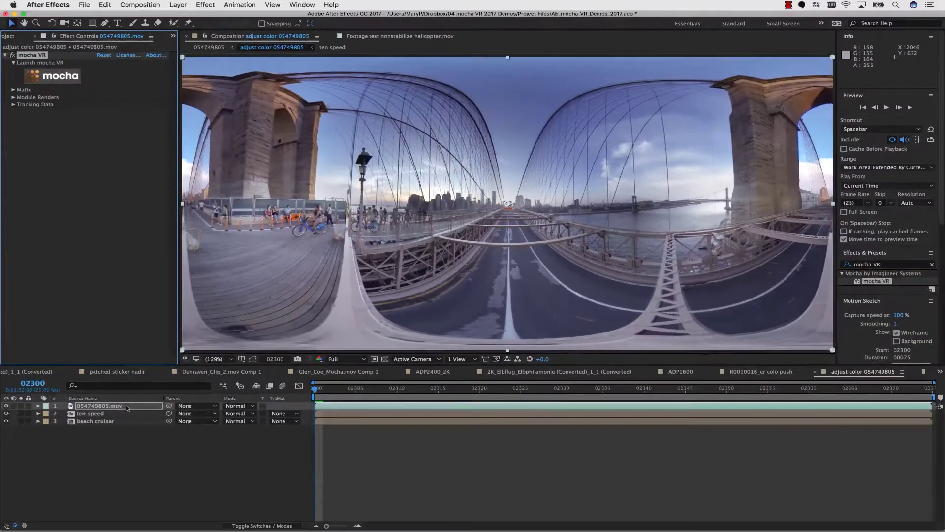
- Preview the bridge composition's playback and launch the mocha VR interface from the applied effect
{"action": "key", "text": "space"}
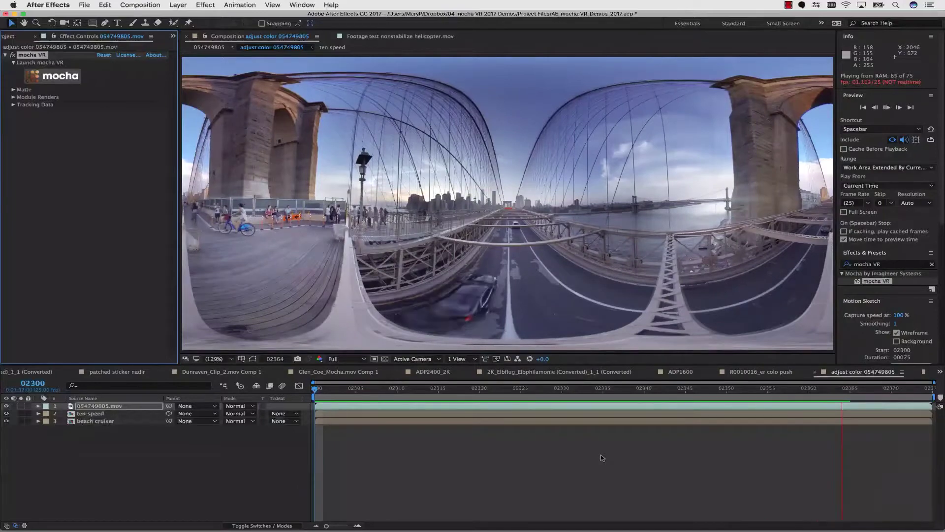
{"action": "key", "text": "space"}
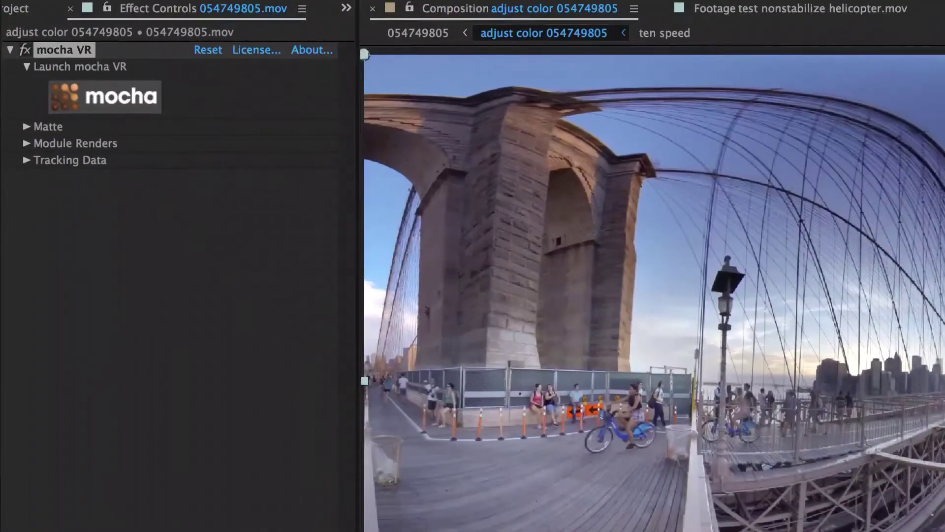
{"action": "left_click", "coordinate": [131, 101]}
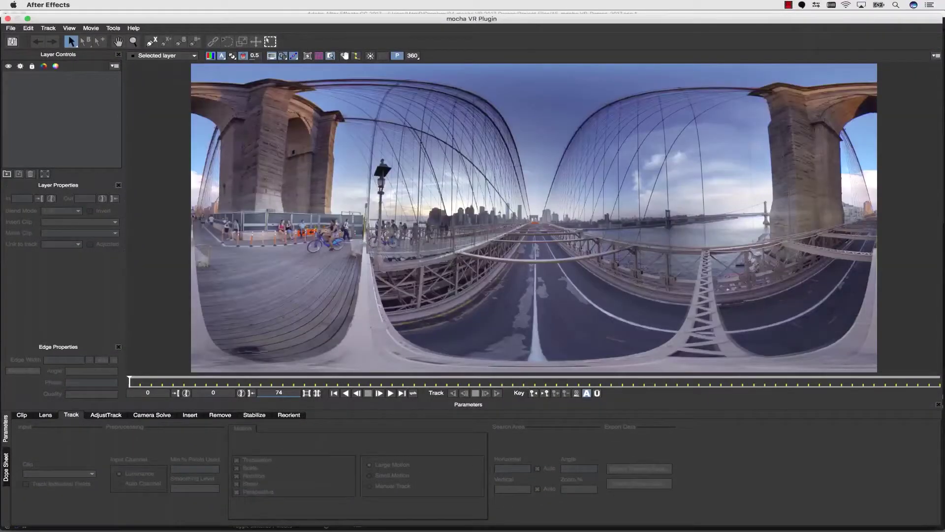
- Examine the equirectangular lens settings and compare the 360 rectilinear view with the flat view before returning to the tracking settings
{"action": "left_click", "coordinate": [45, 415]}
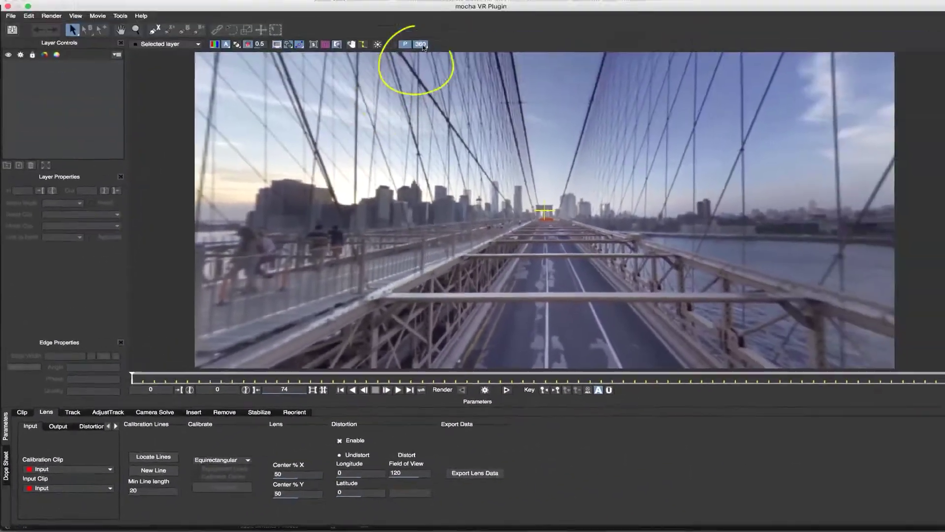
{"action": "left_click", "coordinate": [413, 56]}
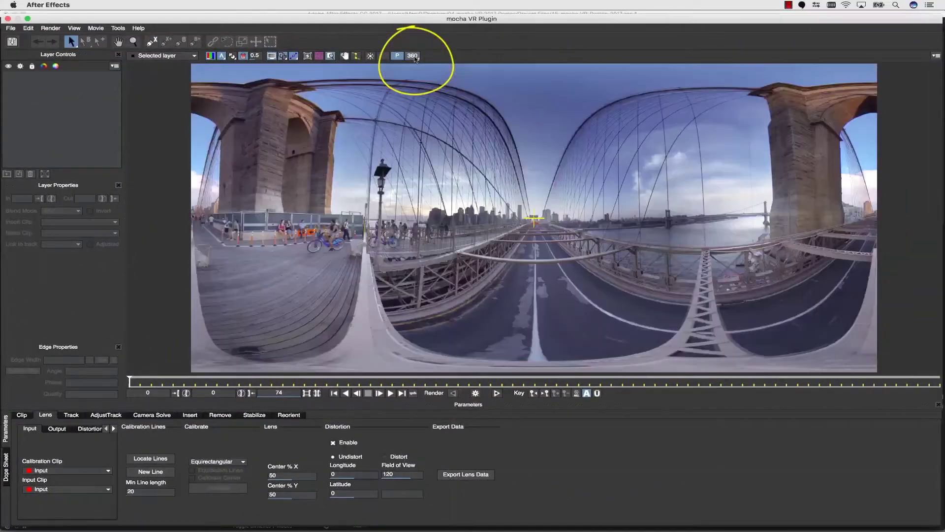
{"action": "left_click", "coordinate": [71, 418]}
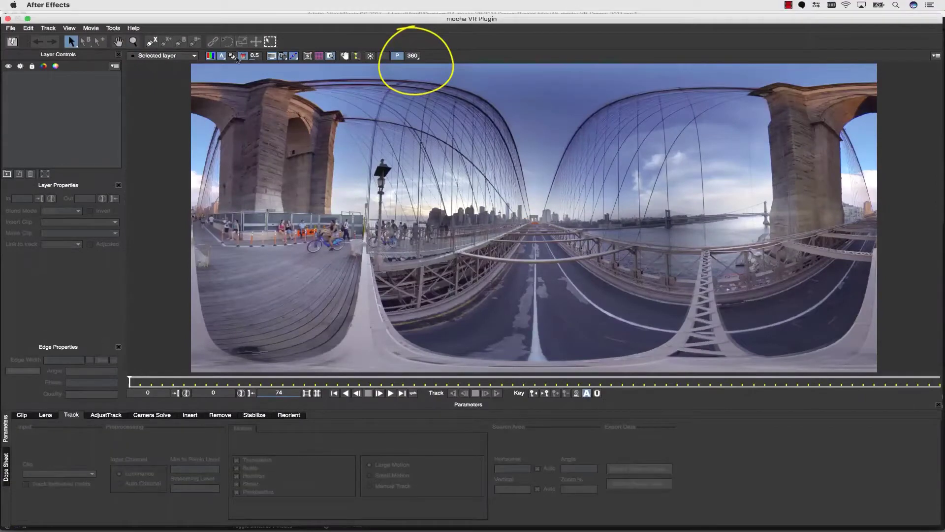
- In the 360 rectilinear view, outline the cyclist on the blue bike with a closed X-spline at frame 0
{"action": "left_click", "coordinate": [412, 56]}
{"action": "key", "text": "x"}
{"action": "left_click_drag", "start_coordinate": [270, 180], "coordinate": [481, 218]}
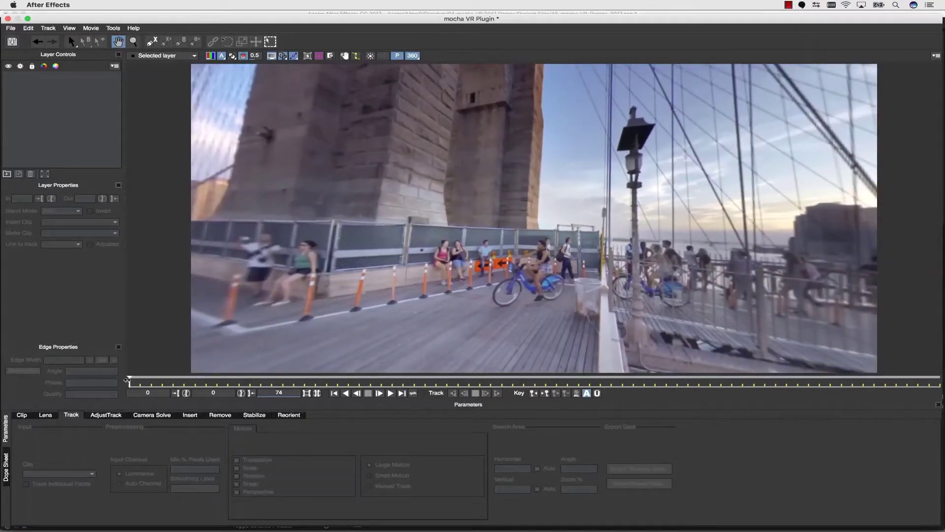
{"action": "left_click_drag", "start_coordinate": [128, 380], "coordinate": [151, 348]}
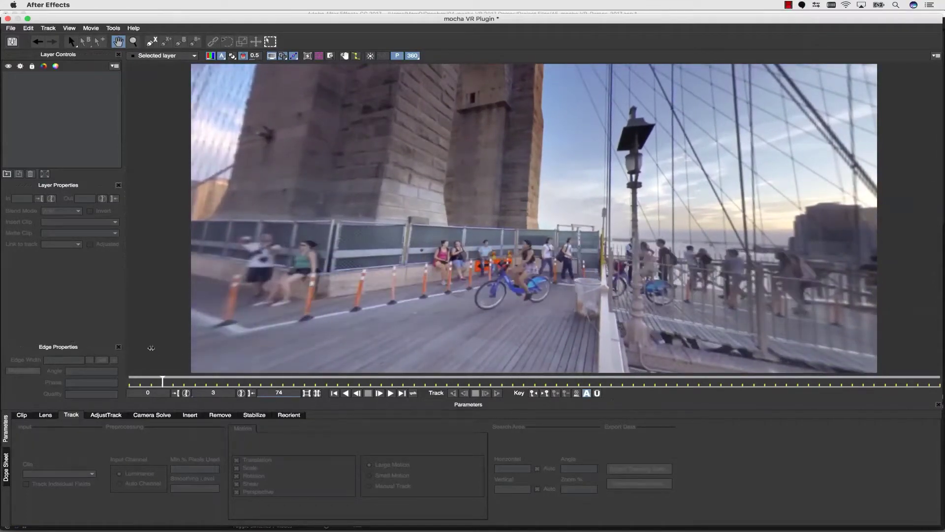
{"action": "left_click", "coordinate": [185, 389]}
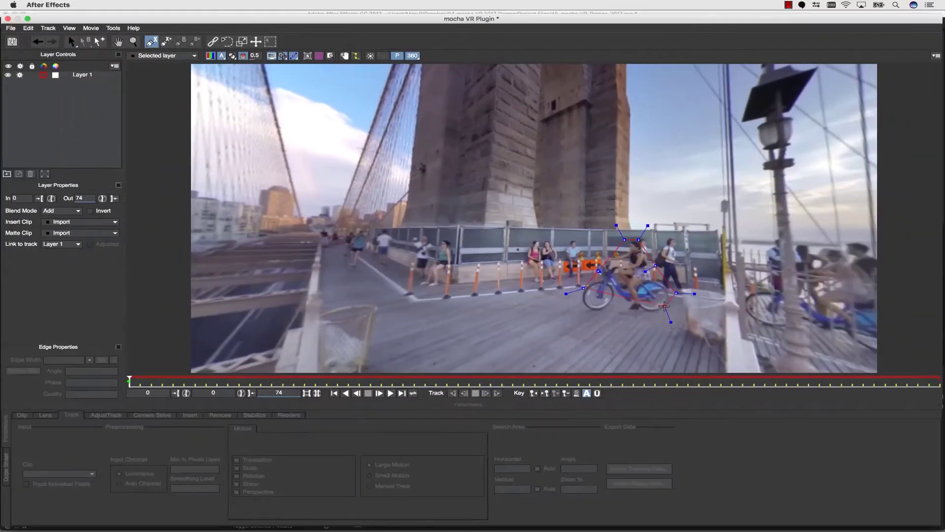
{"action": "left_click", "coordinate": [62, 40]}
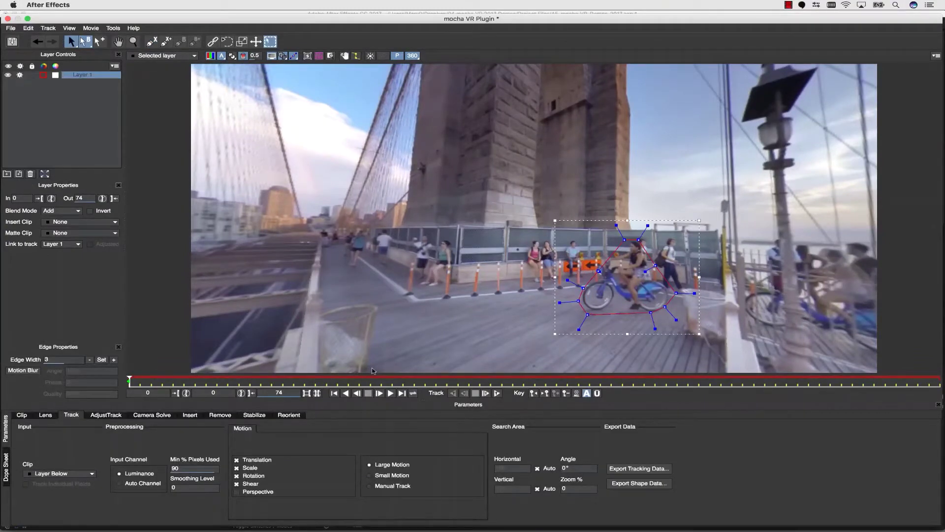
- Track the cyclist layer forward to frame 74 using translation, scale, rotation, shear and perspective, and scrub back to frame 0
{"action": "left_click", "coordinate": [250, 484]}
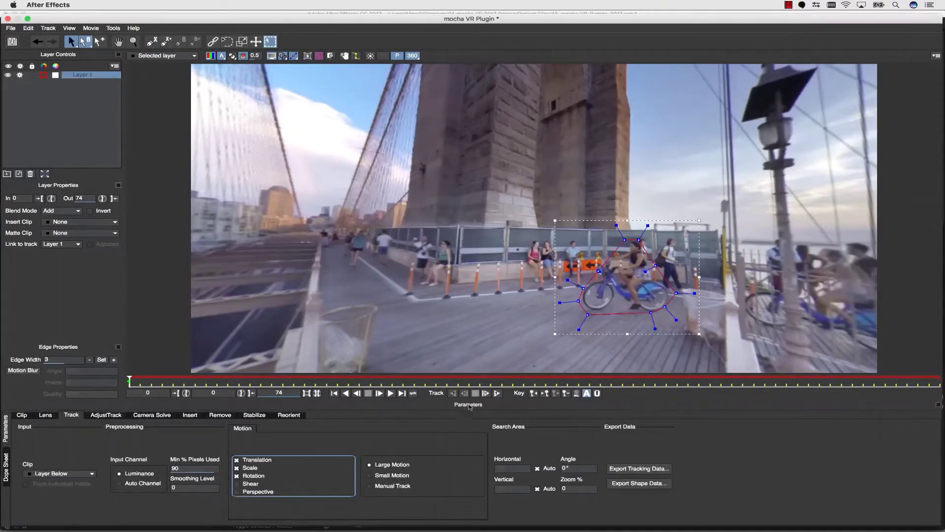
{"action": "left_click", "coordinate": [497, 393]}
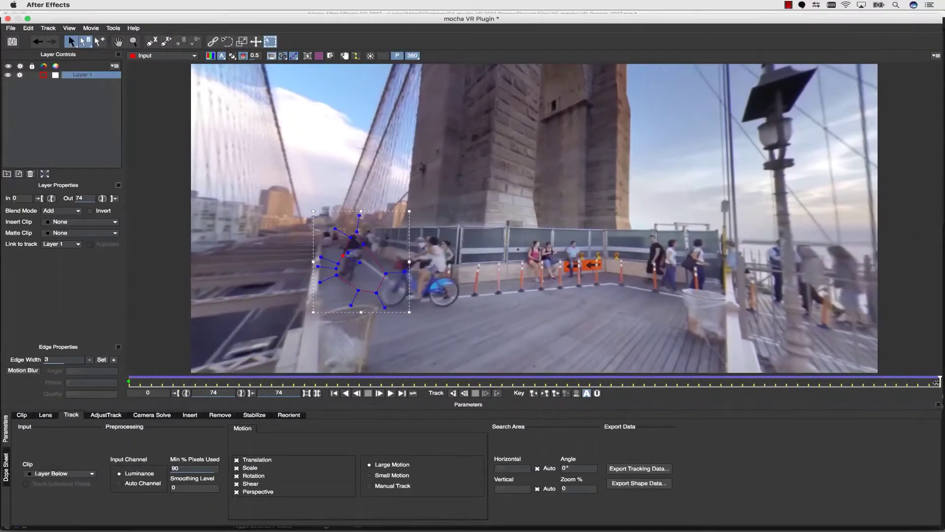
{"action": "mouse_move", "coordinate": [827, 381]}
{"action": "left_mouse_down"}
{"action": "mouse_move", "coordinate": [512, 367]}
{"action": "mouse_move", "coordinate": [174, 331]}
{"action": "mouse_move", "coordinate": [26, 265]}
{"action": "left_mouse_up"}
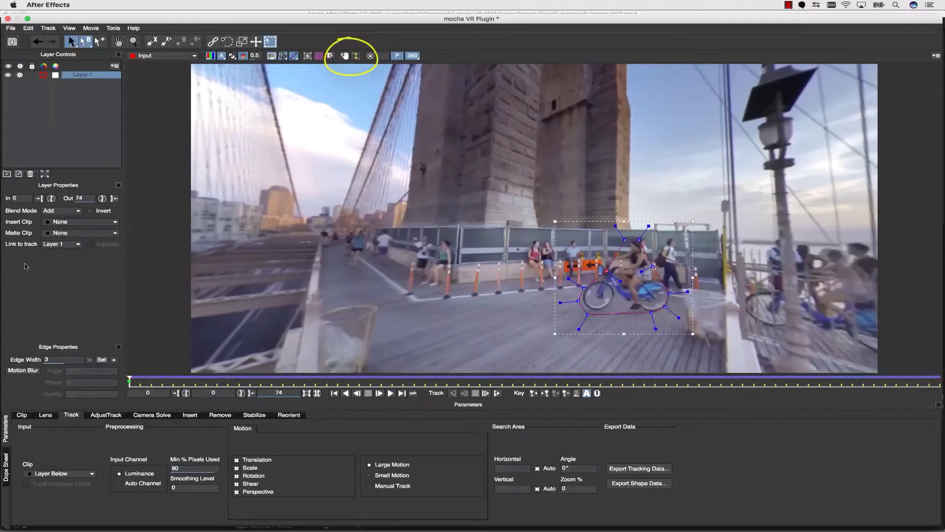
- Show the cyclist layer's planar surface and reshape it into a rectangle just behind the bike, beside the lamp post
{"action": "left_click", "coordinate": [310, 56]}
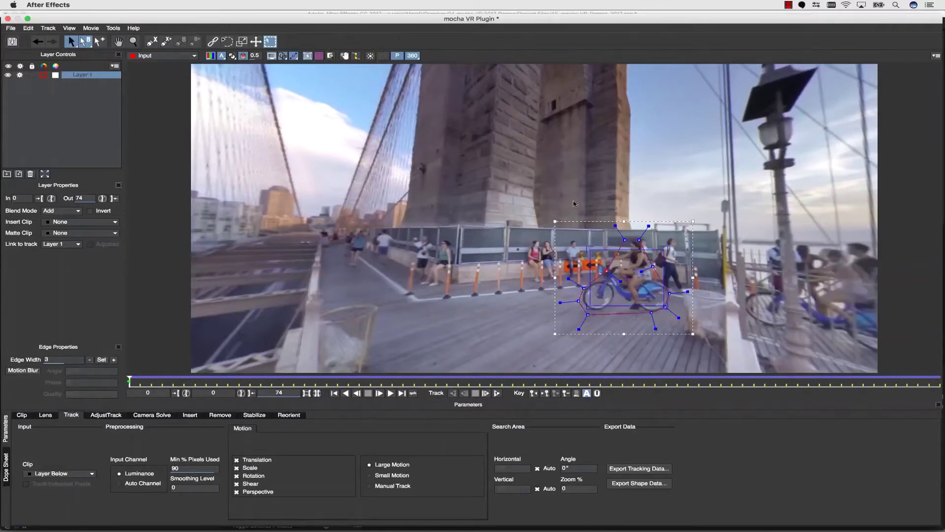
{"action": "left_click_drag", "start_coordinate": [662, 263], "coordinate": [748, 276]}
{"action": "left_click_drag", "start_coordinate": [590, 276], "coordinate": [654, 266]}
{"action": "left_click_drag", "start_coordinate": [744, 270], "coordinate": [781, 275]}
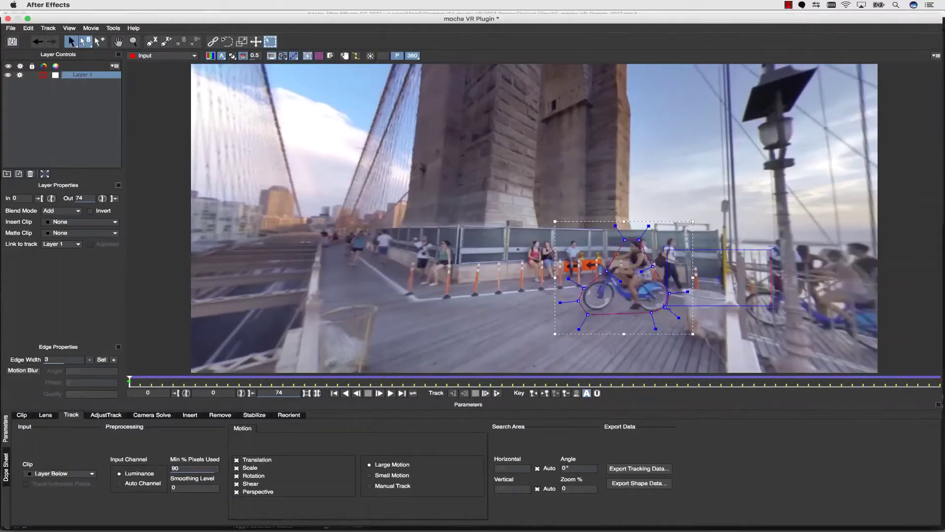
{"action": "left_click_drag", "start_coordinate": [737, 249], "coordinate": [737, 242]}
{"action": "left_click_drag", "start_coordinate": [710, 304], "coordinate": [711, 298]}
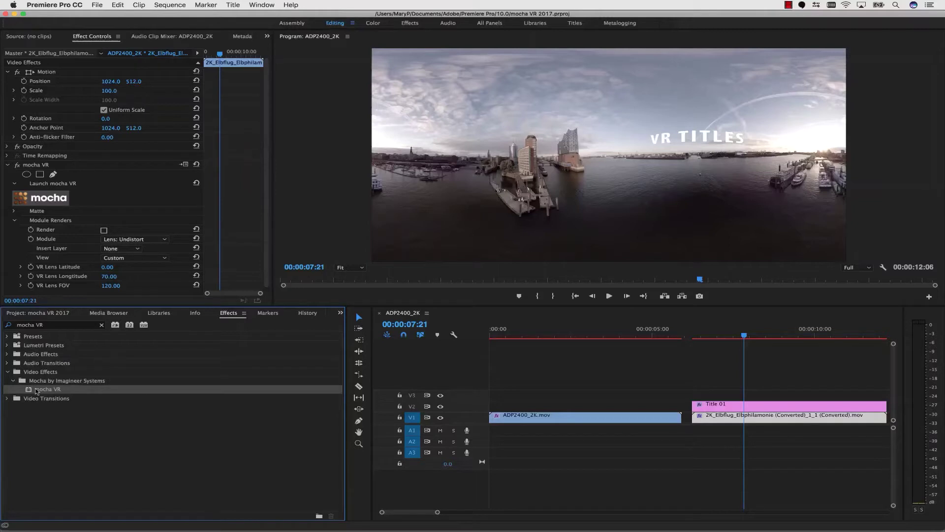
- In Premiere Pro, apply mocha VR to the 2K_Elbflug_Elbphilamonie clip and start the mocha interface from the new effect
{"action": "left_click_drag", "start_coordinate": [35, 392], "coordinate": [735, 419]}
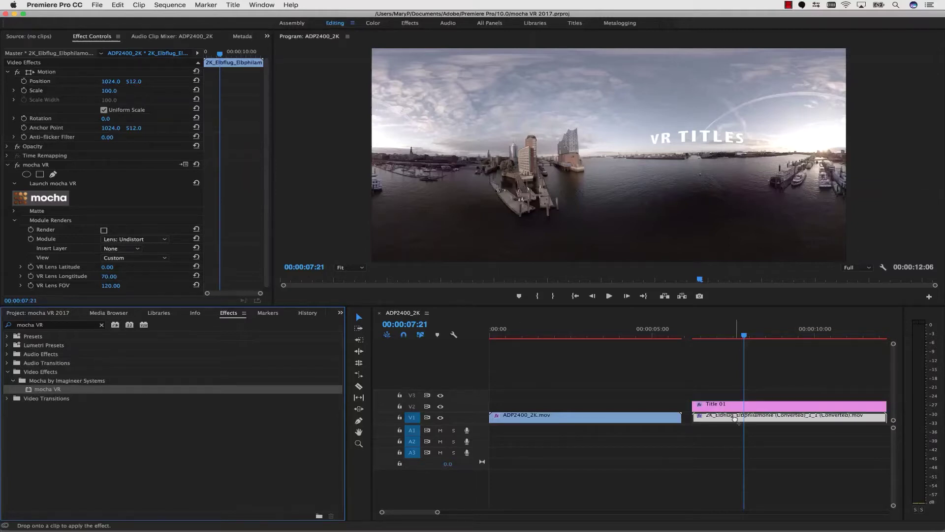
{"action": "left_click_drag", "start_coordinate": [563, 360], "coordinate": [739, 418]}
{"action": "scroll", "coordinate": [151, 218], "scroll_direction": "down", "scroll_amount": 3}
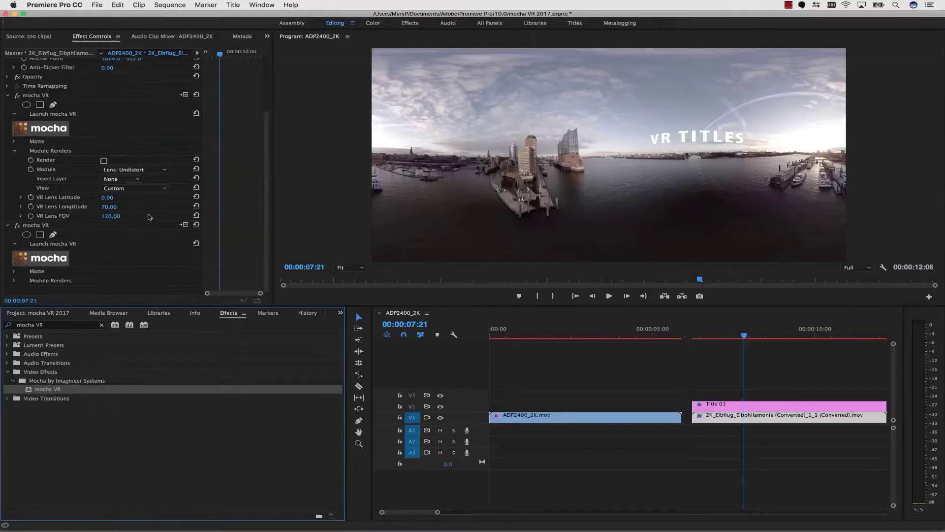
{"action": "left_click", "coordinate": [55, 258]}
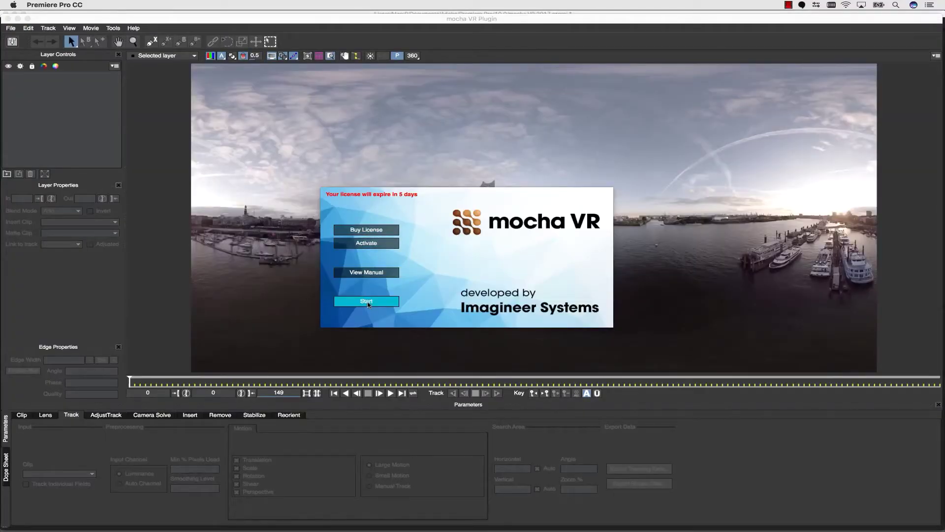
{"action": "left_click", "coordinate": [368, 302]}
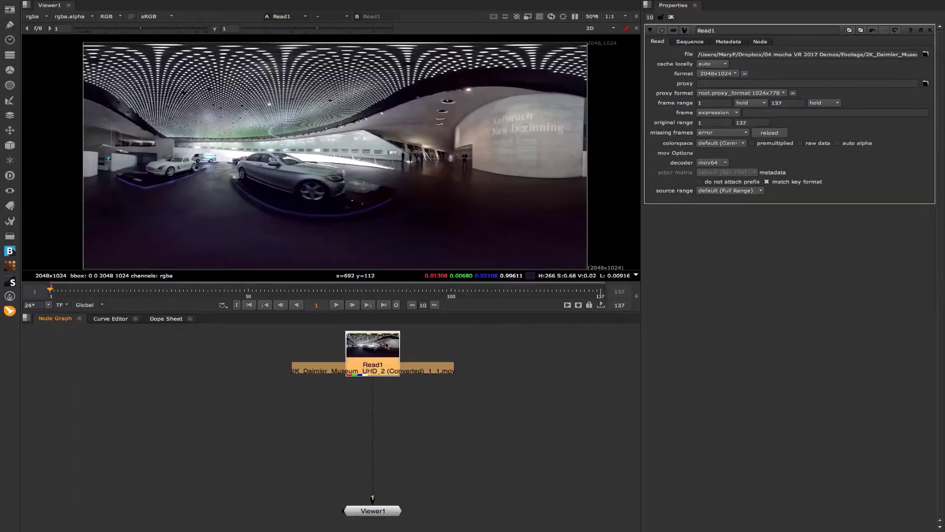
- In Nuke, insert a mocha VR node between Read1 and Viewer1 and start the mocha interface from it
{"action": "key", "text": "Tab"}
{"action": "type", "text": "mocha"}
{"action": "left_click", "coordinate": [366, 355]}
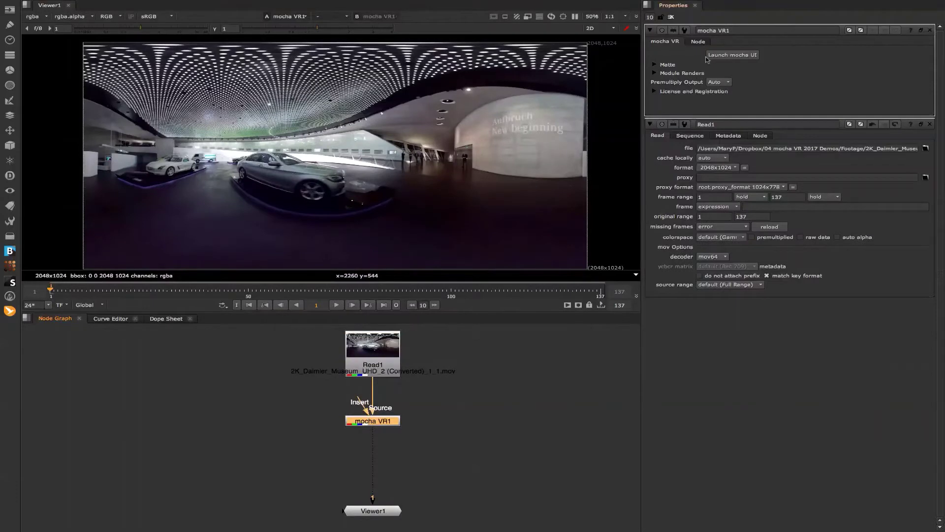
{"action": "left_click", "coordinate": [719, 55]}
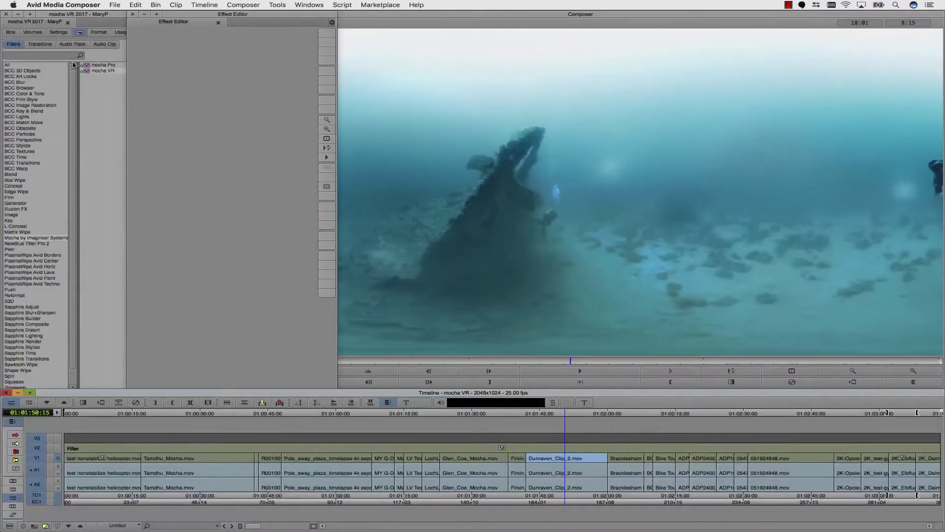
- In Avid Media Composer, apply mocha VR to Dunraven_Clip_2.mov in the timeline and launch mocha VR from the effect
{"action": "left_click", "coordinate": [85, 72]}
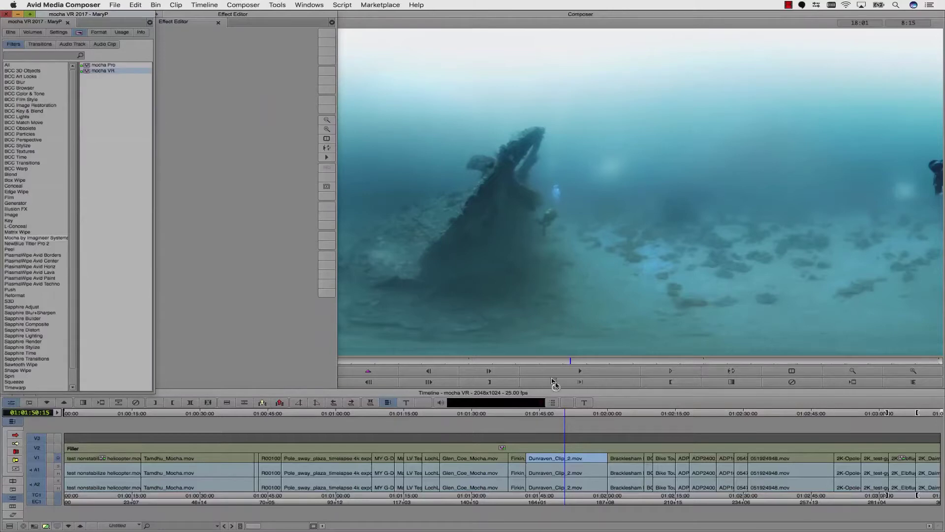
{"action": "left_click_drag", "start_coordinate": [555, 383], "coordinate": [575, 458]}
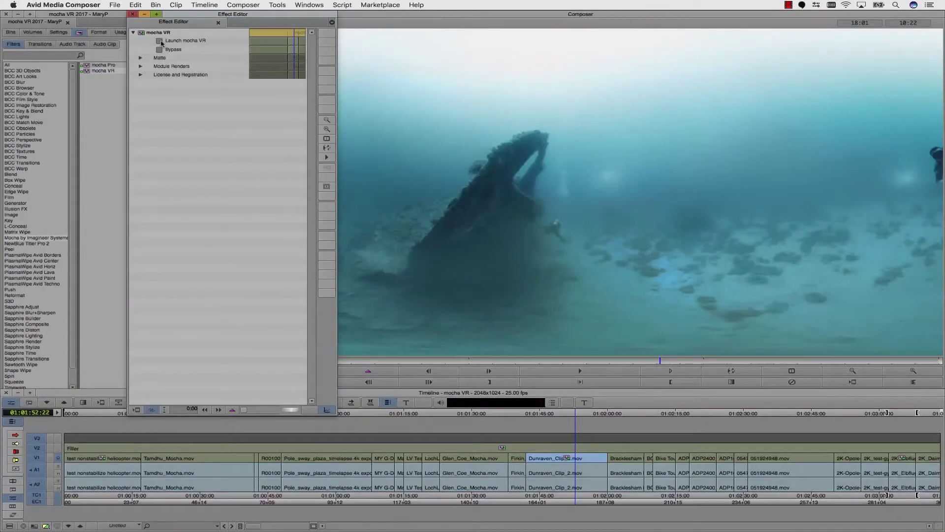
{"action": "left_click", "coordinate": [159, 41]}
- Show the underwater clip in the 360 view, play it and look around the shipwreck during playback
{"action": "left_click", "coordinate": [411, 57]}
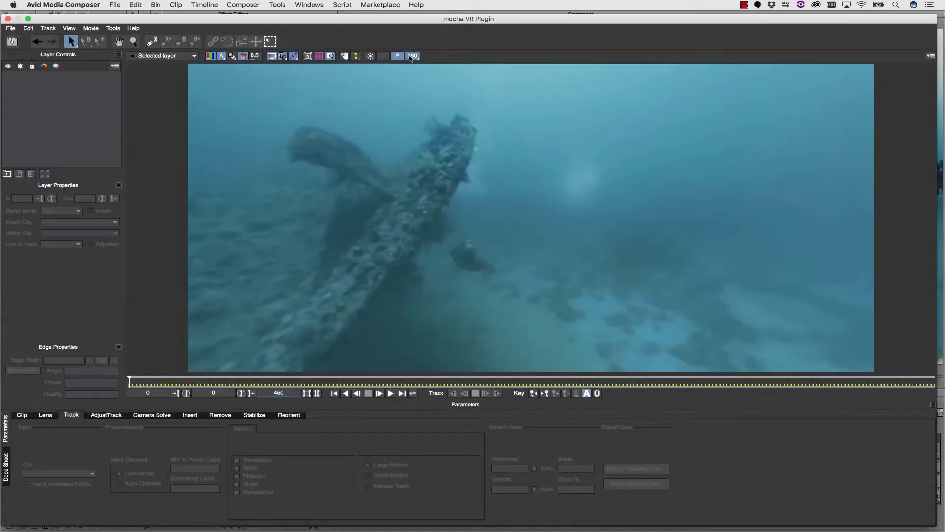
{"action": "key", "text": "space"}
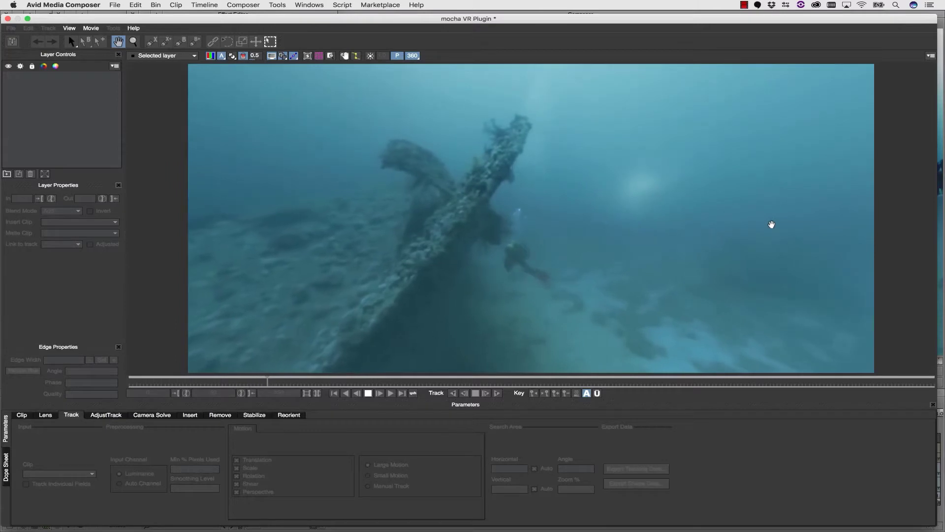
{"action": "left_click_drag", "start_coordinate": [771, 224], "coordinate": [696, 194]}
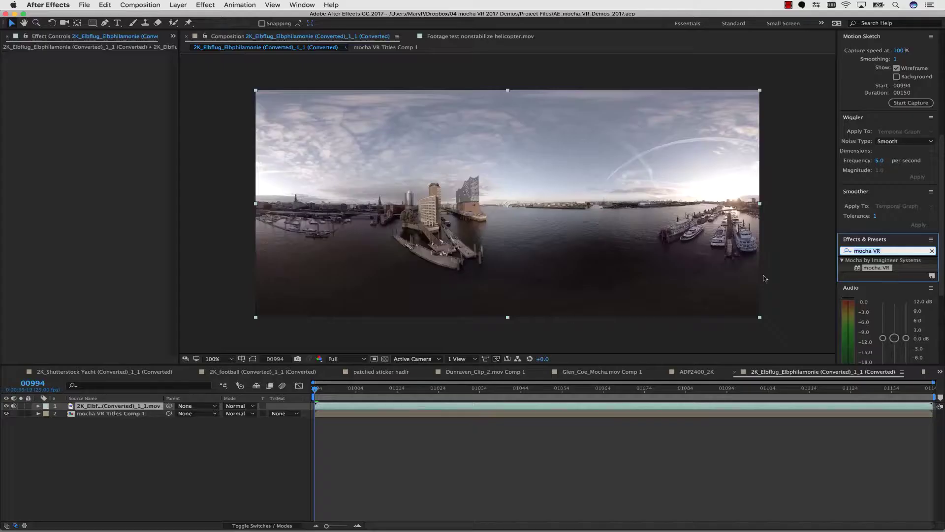
- In After Effects, apply mocha VR to the 2K_Elbflug_Elbphilamonie layer, launch mocha and show its lens settings
{"action": "left_click_drag", "start_coordinate": [876, 267], "coordinate": [114, 409]}
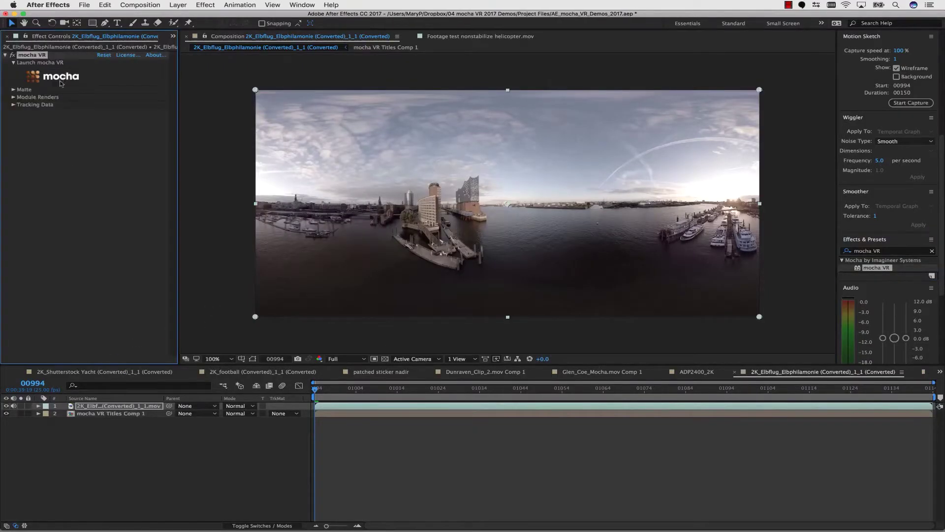
{"action": "left_click", "coordinate": [61, 77]}
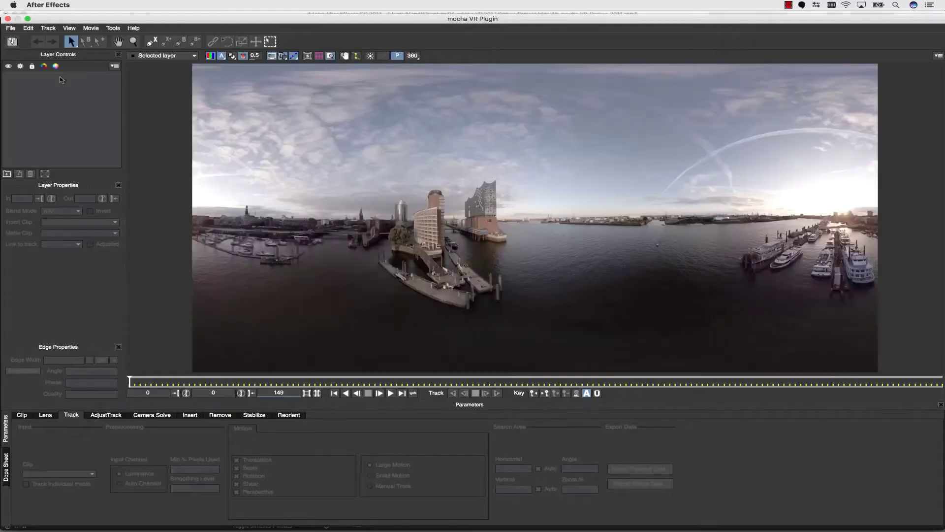
{"action": "left_click", "coordinate": [57, 415]}
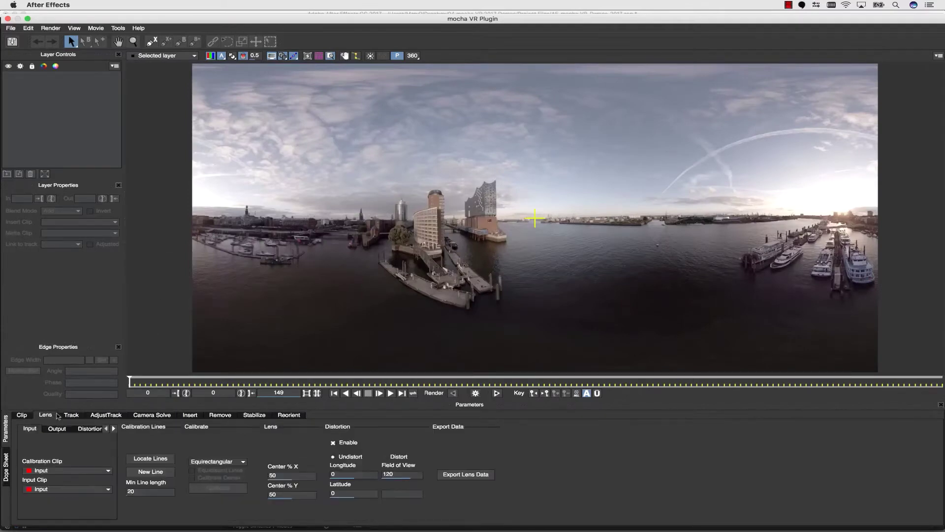
- In the 360 view, outline the tall glass-topped building on the waterfront with a closed X-spline at frame 0
{"action": "left_click", "coordinate": [413, 56]}
{"action": "left_click", "coordinate": [413, 56]}
{"action": "left_click", "coordinate": [413, 56]}
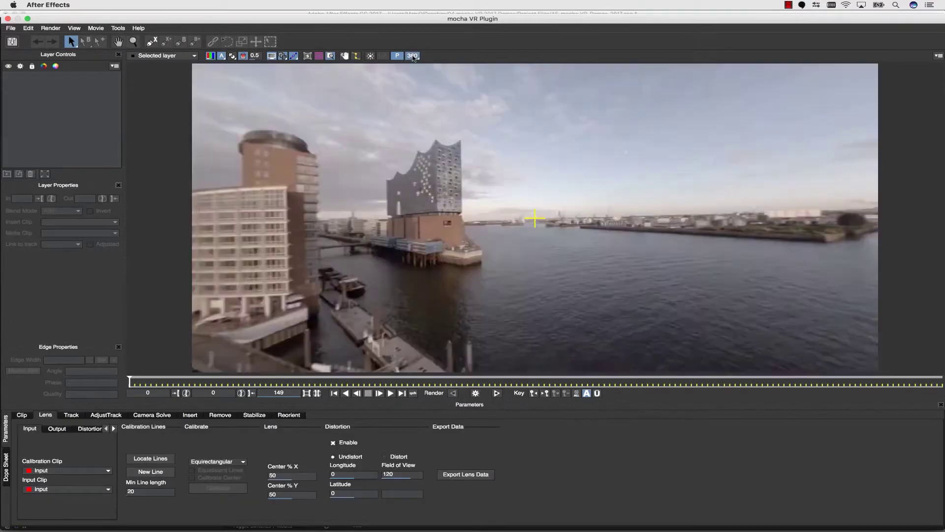
{"action": "left_click", "coordinate": [117, 42]}
{"action": "left_click_drag", "start_coordinate": [345, 123], "coordinate": [358, 100]}
{"action": "key", "text": "ctrl+l"}
{"action": "left_click", "coordinate": [566, 141]}
{"action": "left_click", "coordinate": [596, 137]}
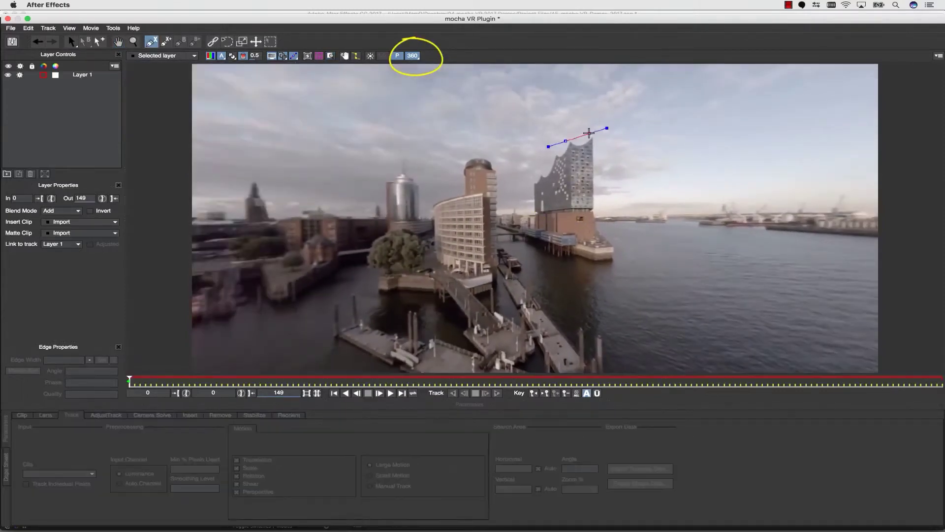
{"action": "left_click", "coordinate": [614, 254]}
{"action": "left_click", "coordinate": [562, 233]}
{"action": "right_click", "coordinate": [566, 193]}
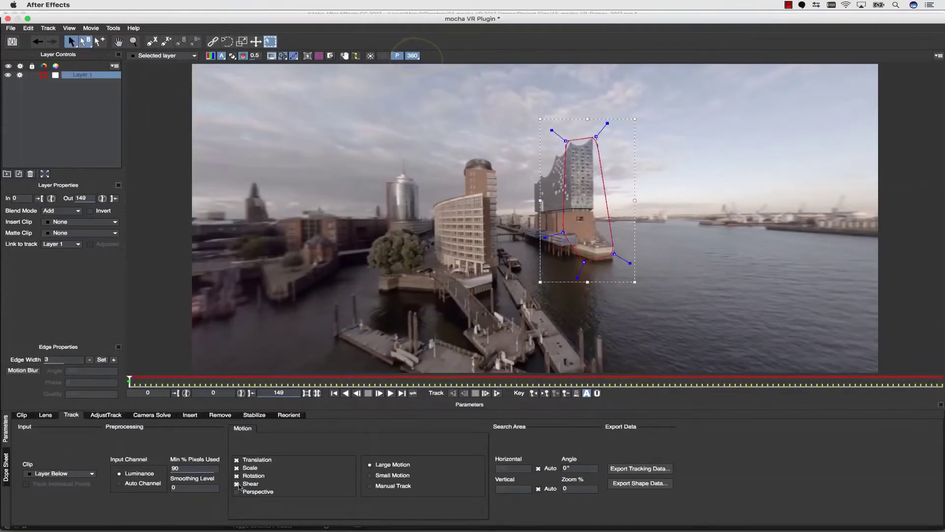
- Widen the building layer's planar surface across the water and track the layer forward using translation, scale and rotation
{"action": "left_click", "coordinate": [308, 55]}
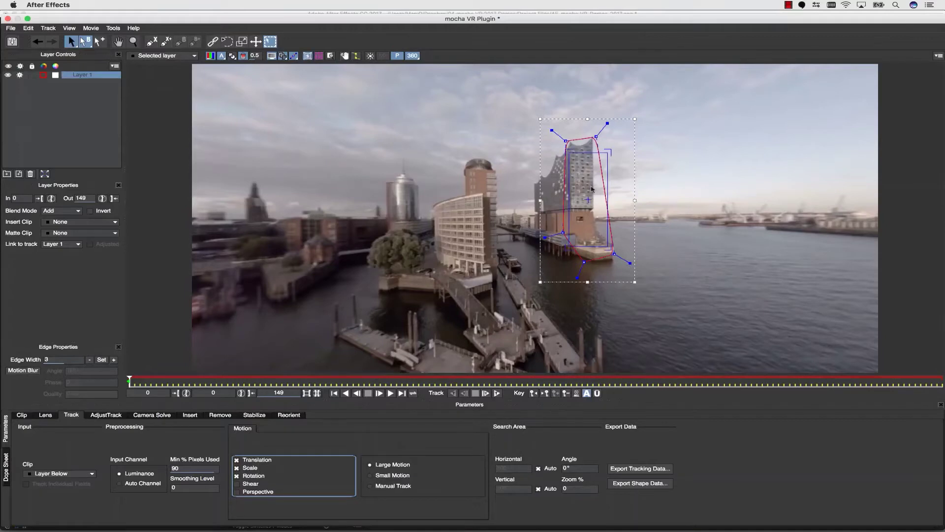
{"action": "left_click_drag", "start_coordinate": [609, 200], "coordinate": [851, 199]}
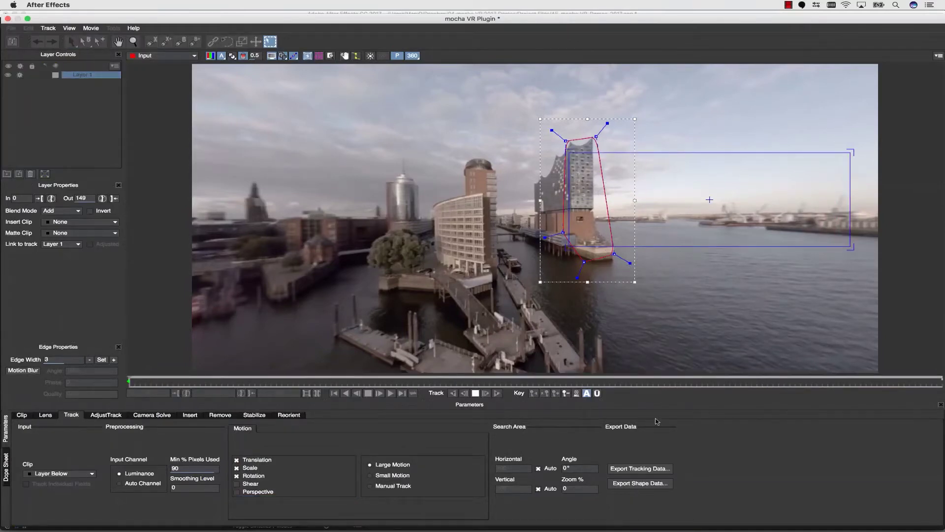
{"action": "key", "text": "f"}
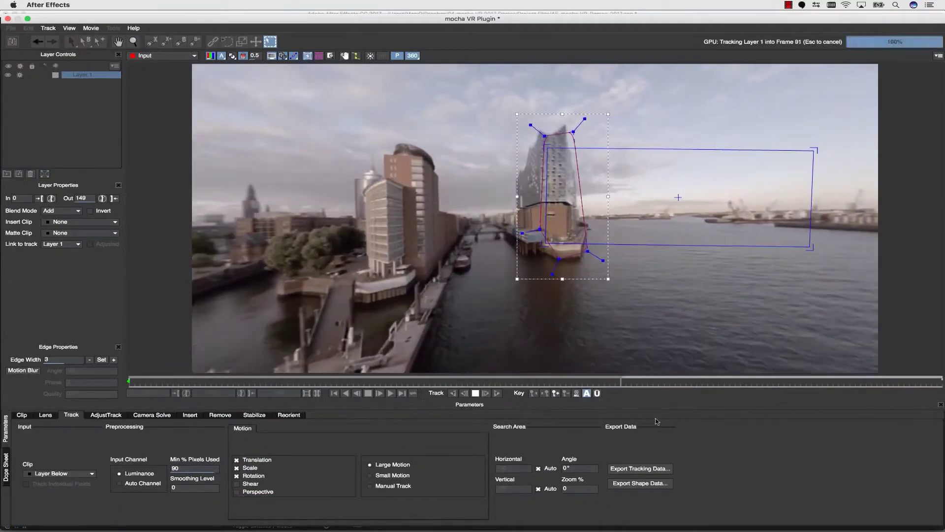
- Try to import an insert clip for the building layer
{"action": "left_click", "coordinate": [67, 230]}
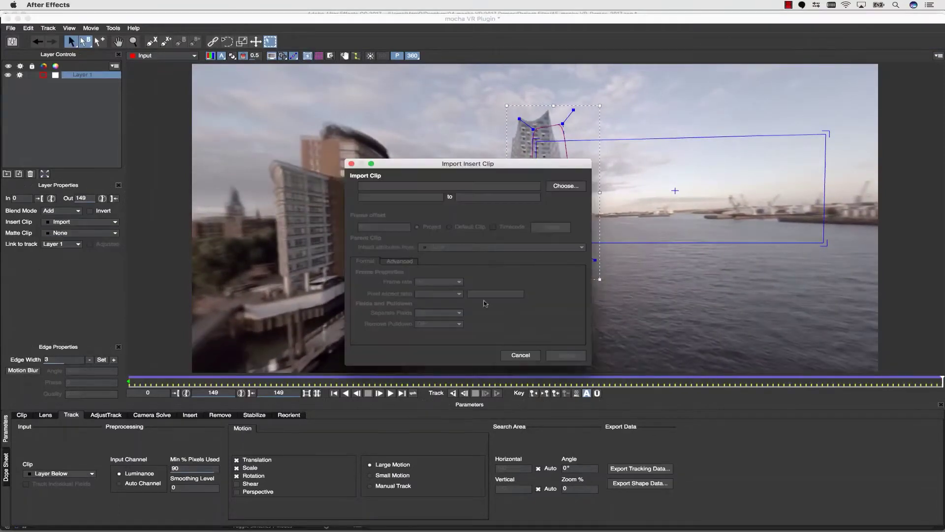
{"action": "left_click", "coordinate": [518, 358]}
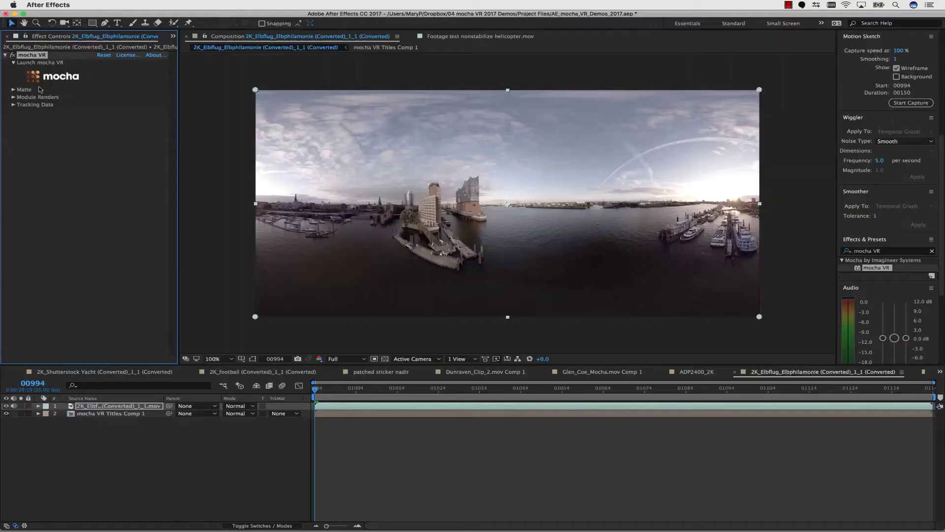
- Enable the mocha VR module render as Insert: Composite, with mocha VR Titles Comp 1 as the insert layer
{"action": "left_click", "coordinate": [129, 121]}
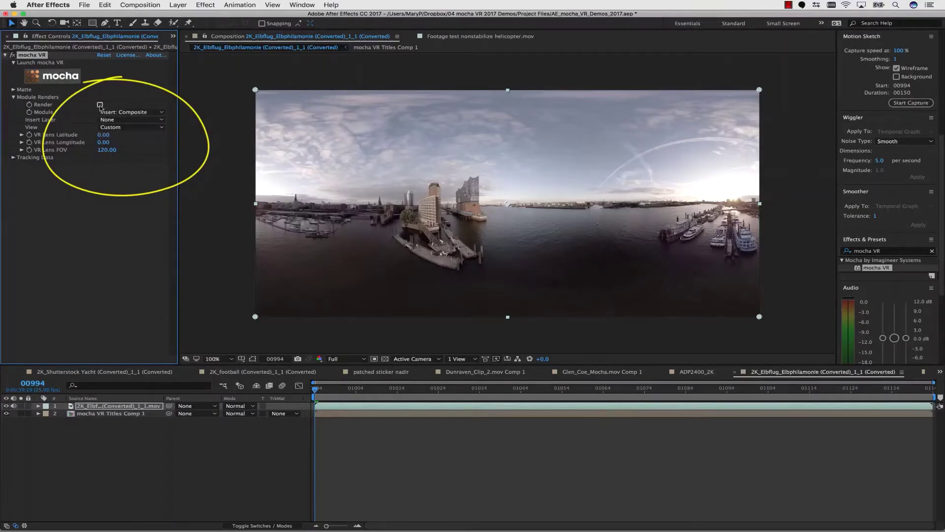
{"action": "left_click", "coordinate": [100, 104]}
{"action": "left_click", "coordinate": [111, 119]}
{"action": "left_click", "coordinate": [124, 151]}
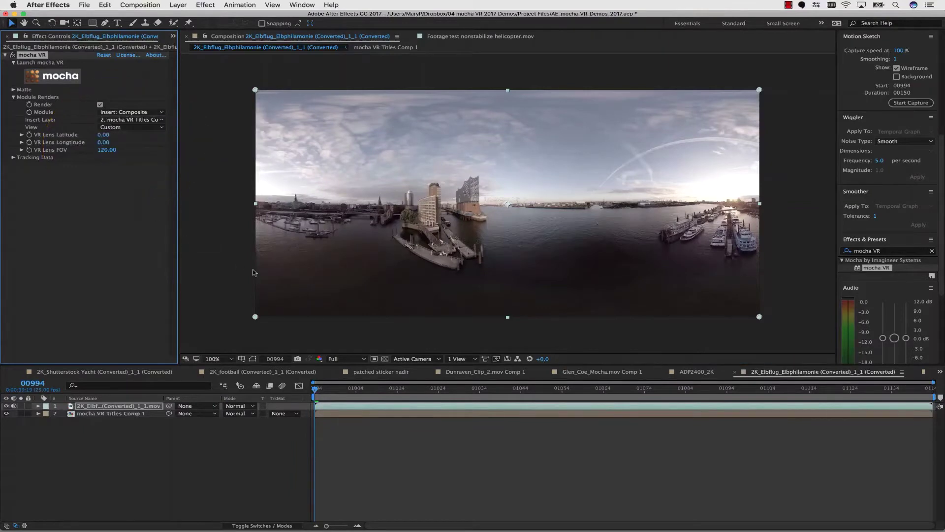
- Go to frame 1030, enlarge the composition to 200% and play it to examine the inserted title beside the building
{"action": "left_click_drag", "start_coordinate": [364, 388], "coordinate": [463, 388]}
{"action": "key", "text": "period"}
{"action": "key", "text": "period"}
{"action": "key", "text": "period"}
{"action": "key", "text": "period"}
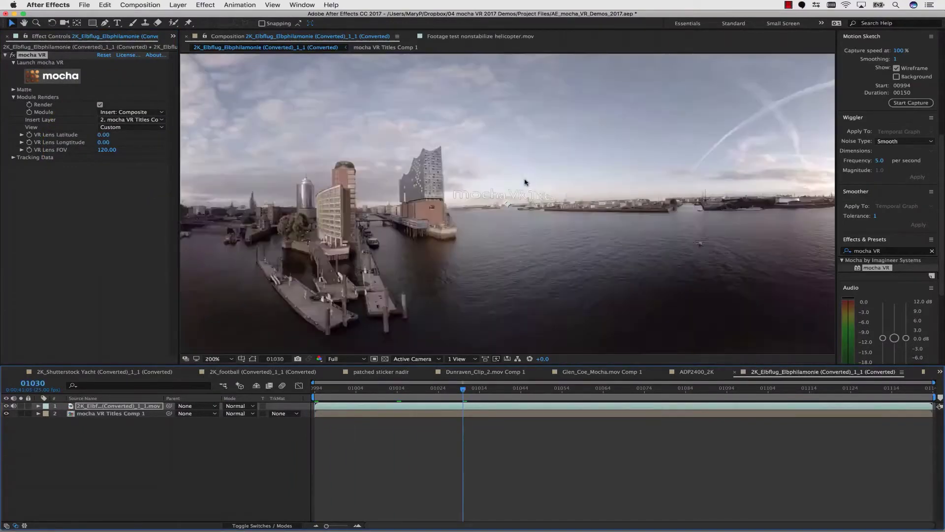
{"action": "key", "text": "space"}
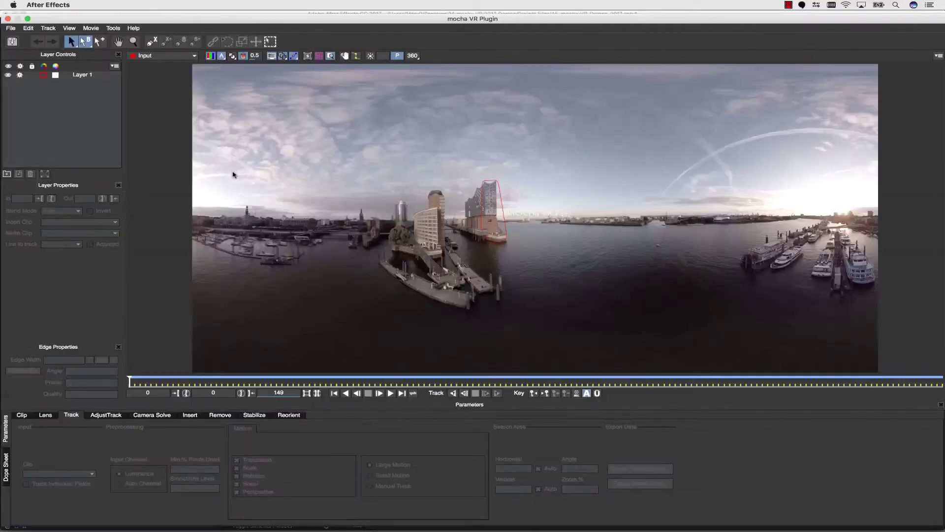
- Open the rendered clip export options in mocha for the matte of Layer 1
{"action": "left_click", "coordinate": [10, 28]}
{"action": "left_click", "coordinate": [38, 80]}
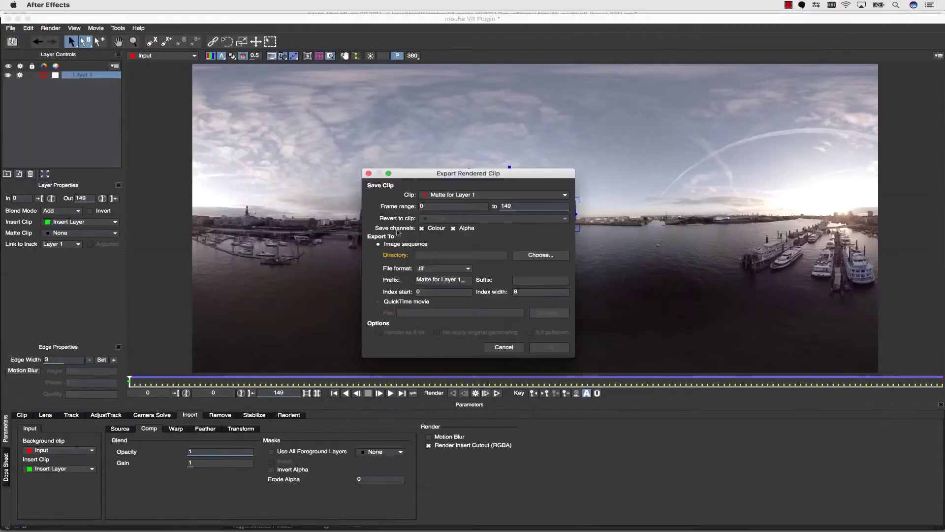
{"action": "left_click", "coordinate": [541, 313]}
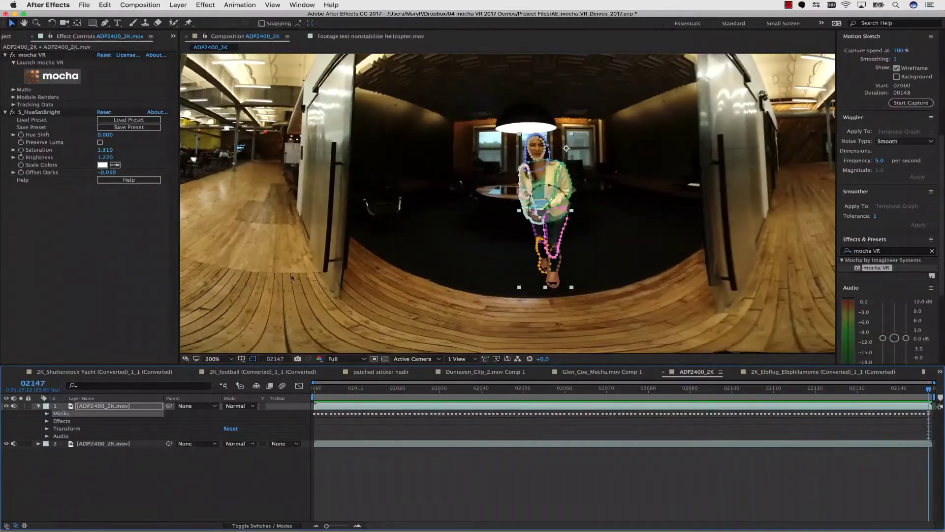
- Open the ADP2400_2K clip in mocha VR from its effect and turn off the 360 view
{"action": "left_click", "coordinate": [52, 76]}
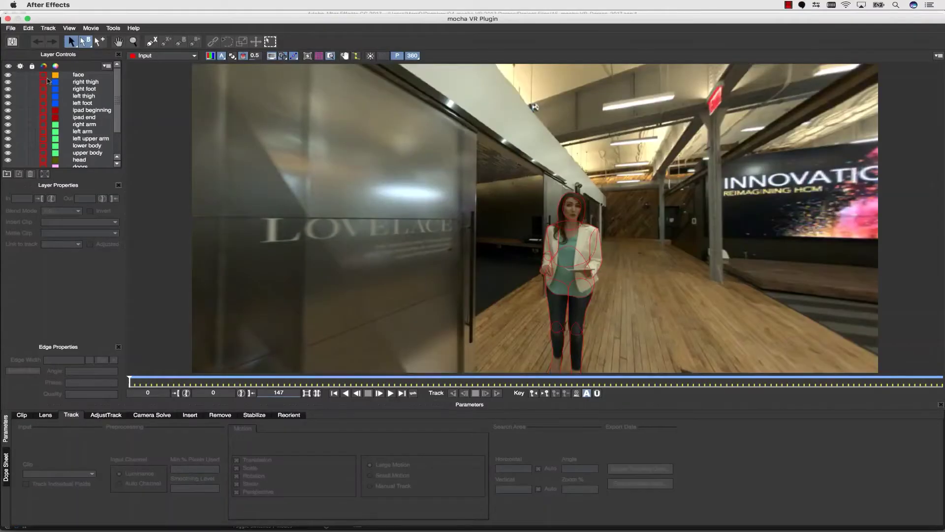
{"action": "left_click", "coordinate": [414, 56]}
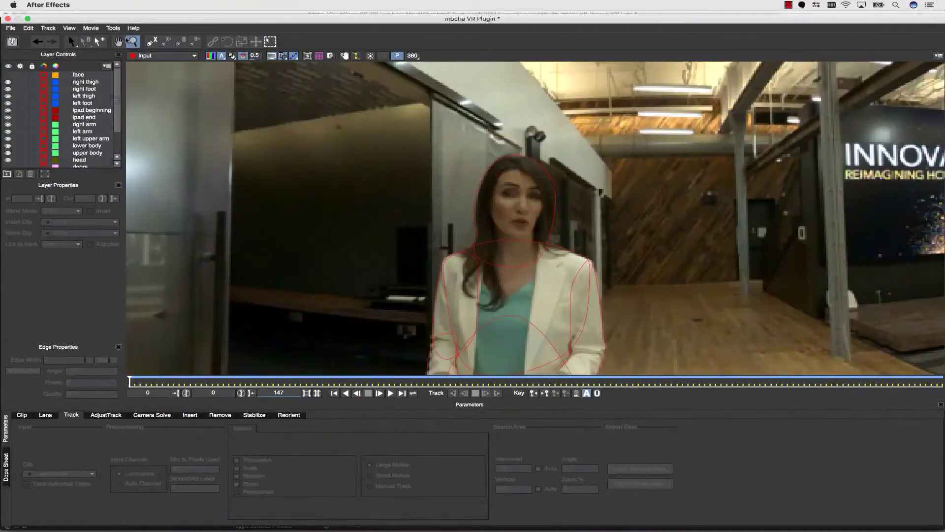
- Outline the woman's face with a closed X-spline on a new layer at frame 0 and track it through the clip
{"action": "left_click", "coordinate": [150, 43]}
{"action": "left_click", "coordinate": [524, 155]}
{"action": "left_click", "coordinate": [512, 166]}
{"action": "left_click", "coordinate": [491, 175]}
{"action": "left_click", "coordinate": [485, 211]}
{"action": "left_click", "coordinate": [491, 241]}
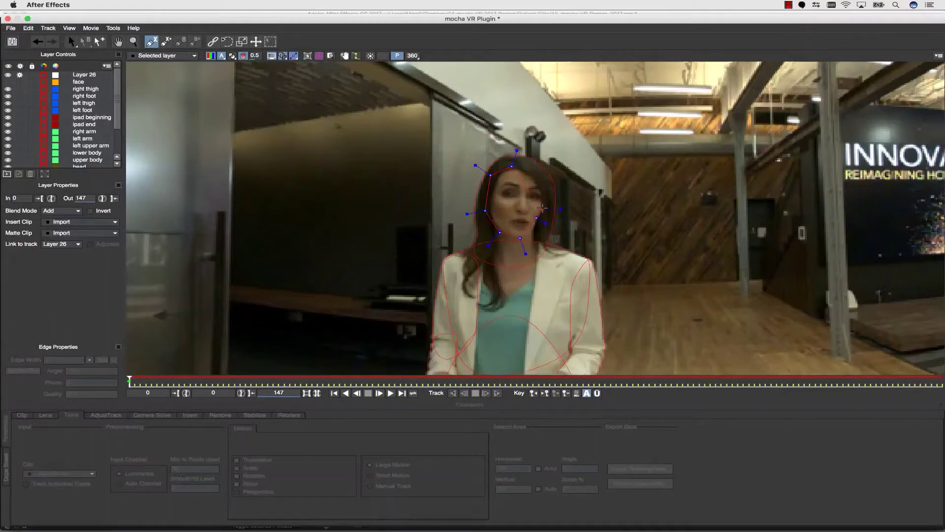
{"action": "left_click", "coordinate": [547, 202]}
{"action": "left_click", "coordinate": [548, 184]}
{"action": "left_click", "coordinate": [537, 175]}
{"action": "left_click", "coordinate": [512, 166]}
{"action": "key", "text": "super+t"}
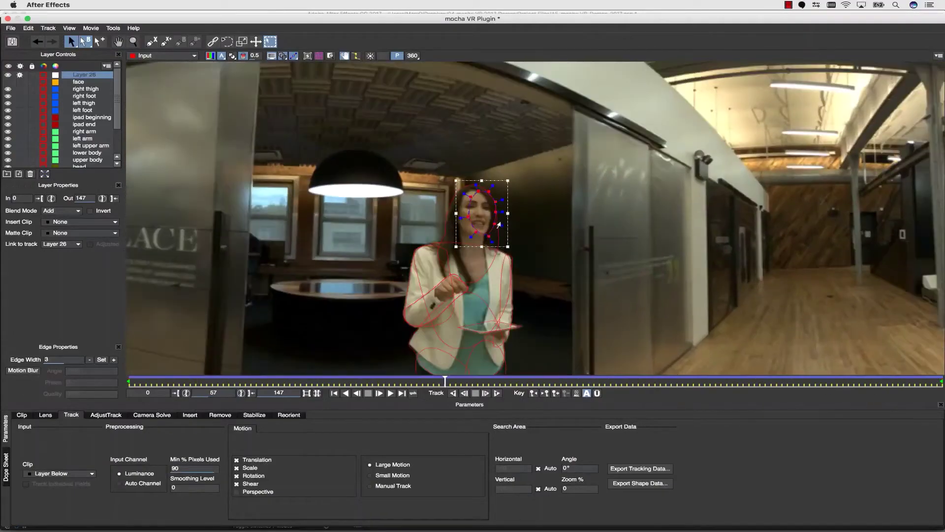
- Keyframe the face shape at further frames including 57 and 105, and outline the wooden floor with a new X-spline at frame 0
{"action": "left_click_drag", "start_coordinate": [412, 382], "coordinate": [323, 382]}
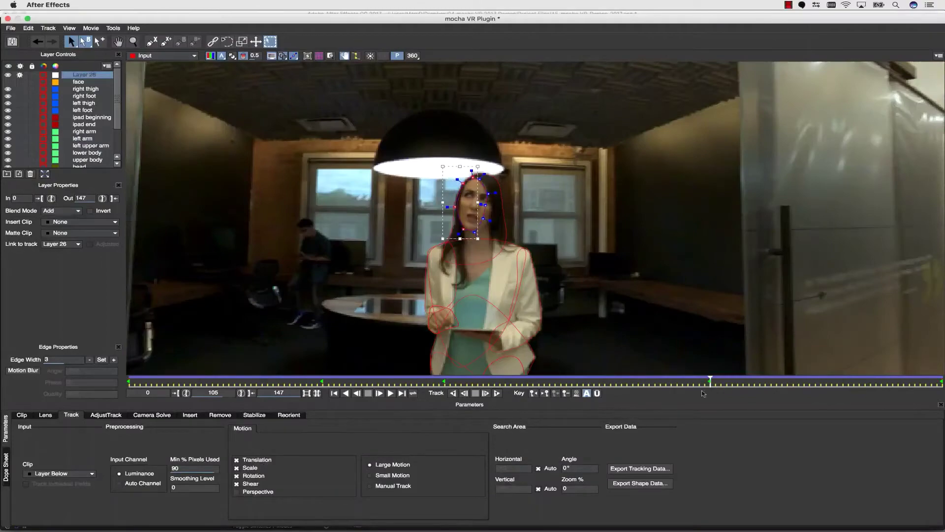
{"action": "left_click_drag", "start_coordinate": [710, 381], "coordinate": [129, 382]}
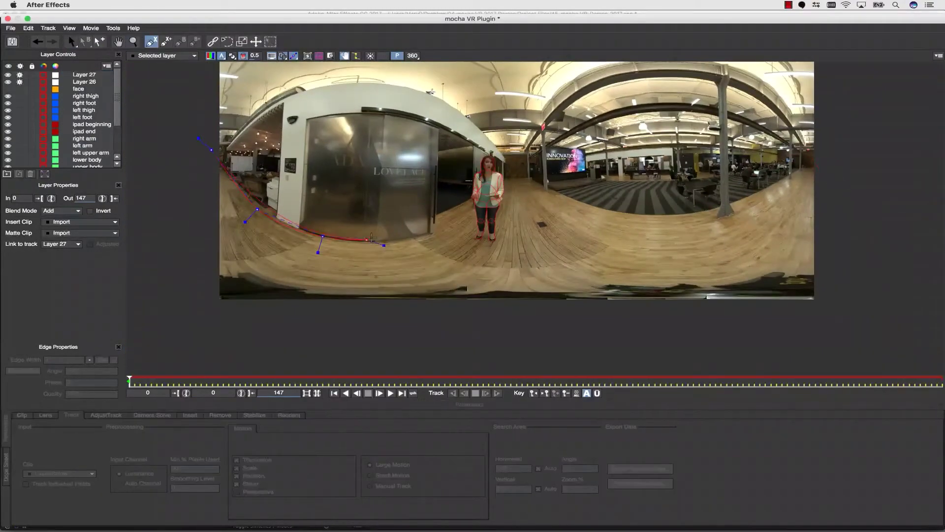
{"action": "right_click", "coordinate": [561, 185]}
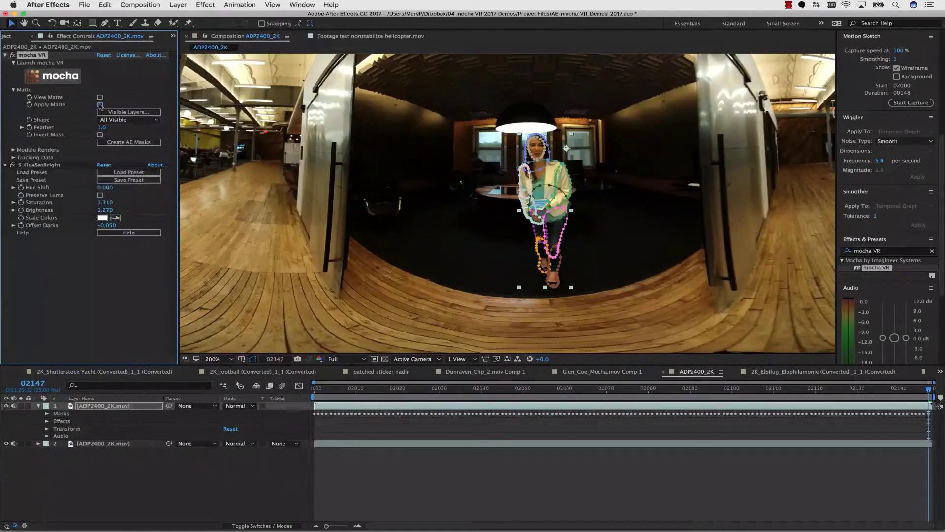
- Apply the mocha VR matte to the ADP2400_2K layer and check which mocha layers are included as visible
{"action": "left_click", "coordinate": [100, 105]}
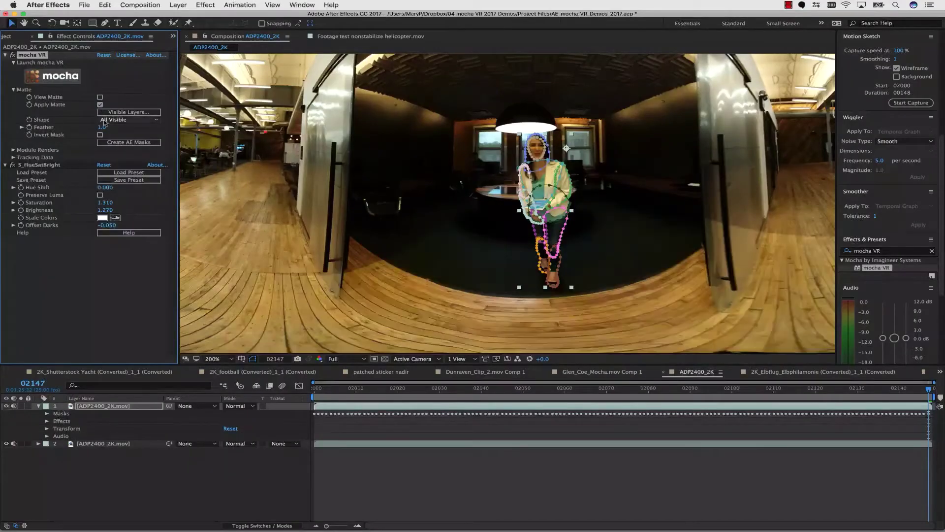
{"action": "left_click", "coordinate": [111, 113]}
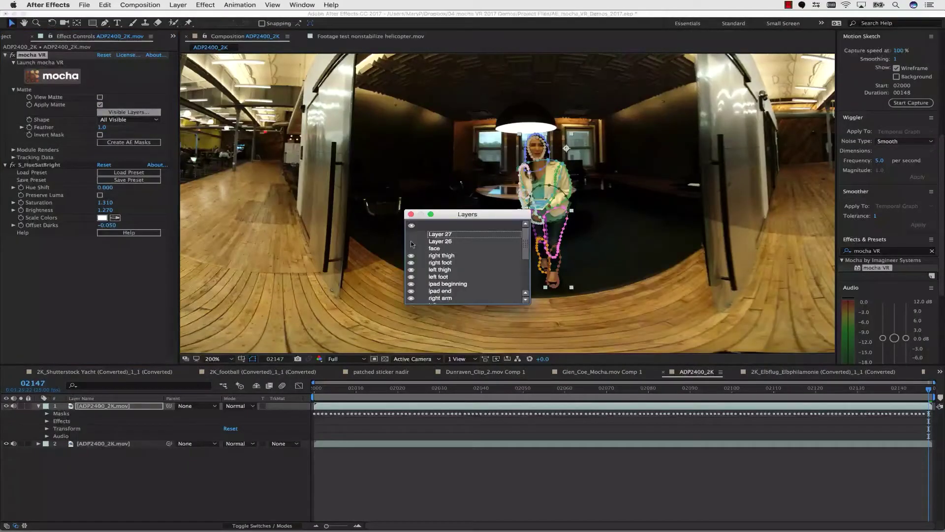
{"action": "left_click", "coordinate": [411, 215]}
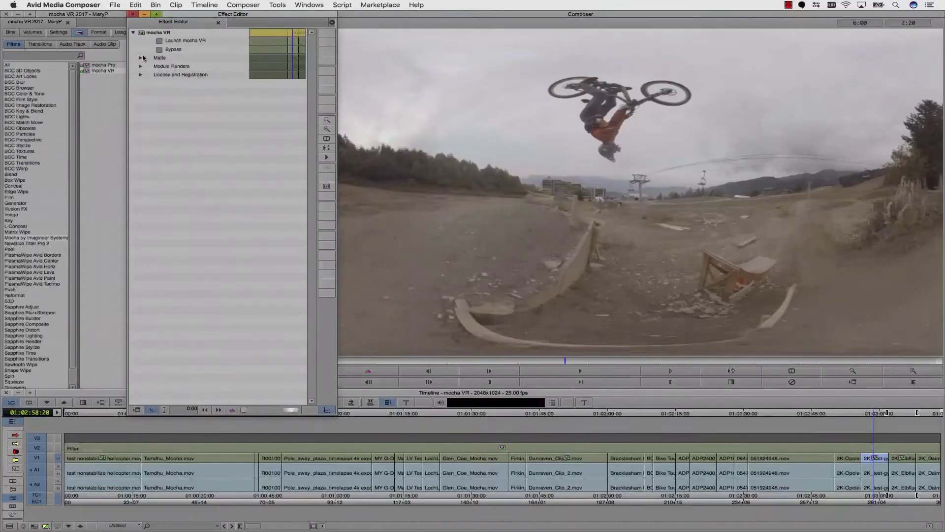
- In Avid Media Composer, launch mocha VR on the clip of the upside-down biker and pick the rider's outline
{"action": "left_click", "coordinate": [160, 41]}
{"action": "left_click", "coordinate": [565, 192]}
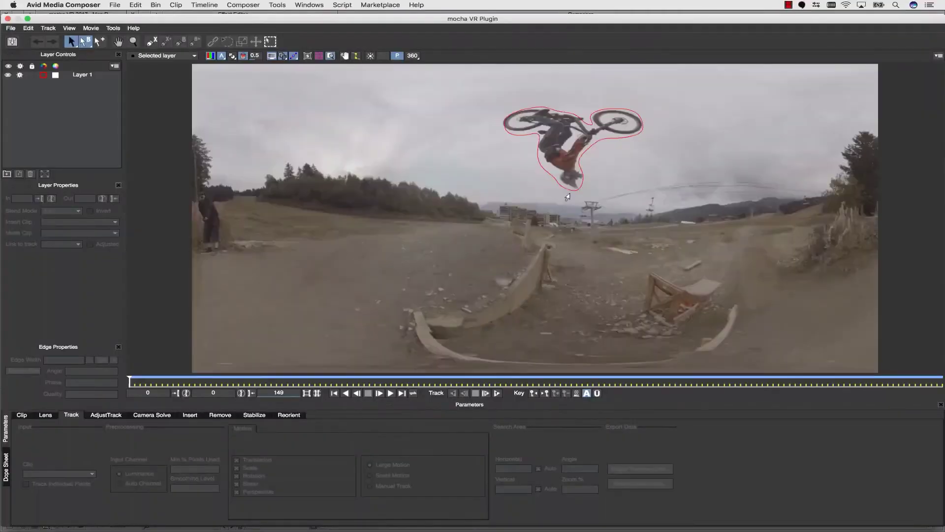
- Save the rider's mask from mocha VR, apply it as the clip's matte and increase the matte feather
{"action": "left_click", "coordinate": [590, 127]}
{"action": "left_click", "coordinate": [12, 42]}
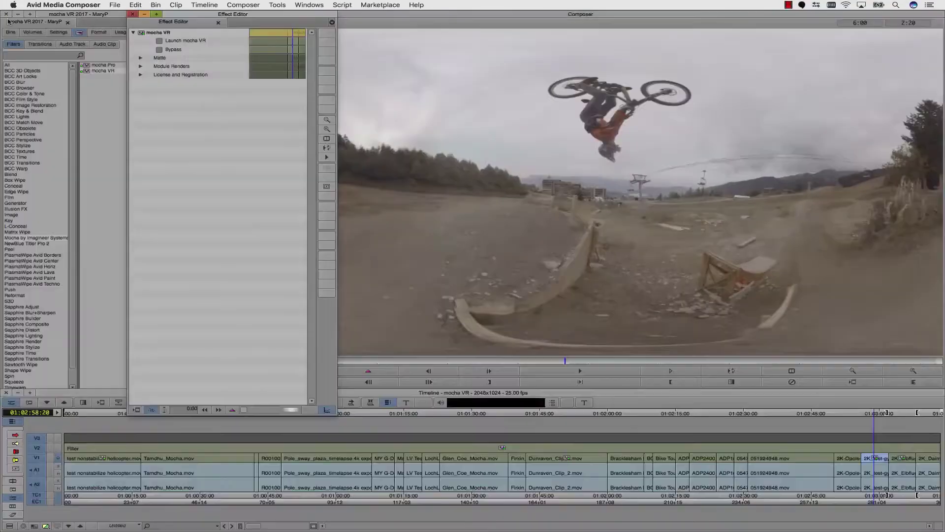
{"action": "left_click", "coordinate": [140, 66]}
{"action": "left_click", "coordinate": [140, 58]}
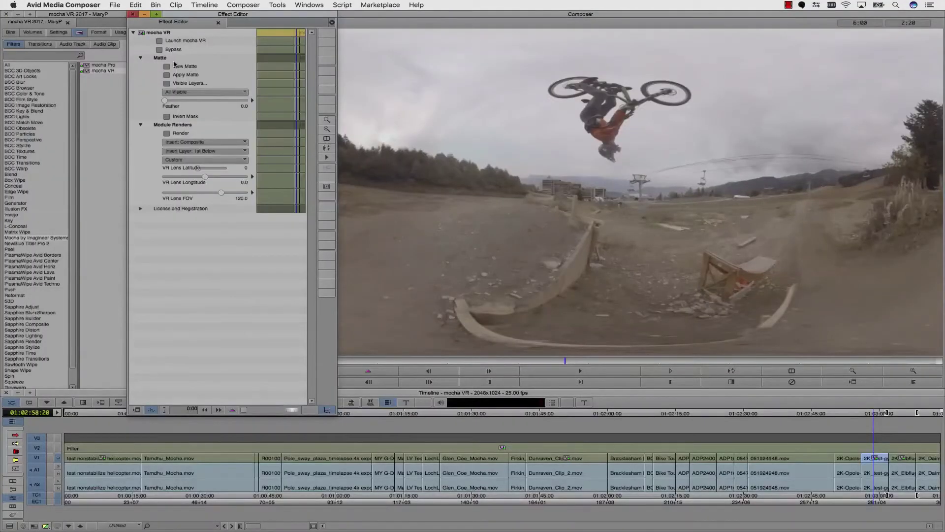
{"action": "left_click", "coordinate": [167, 75]}
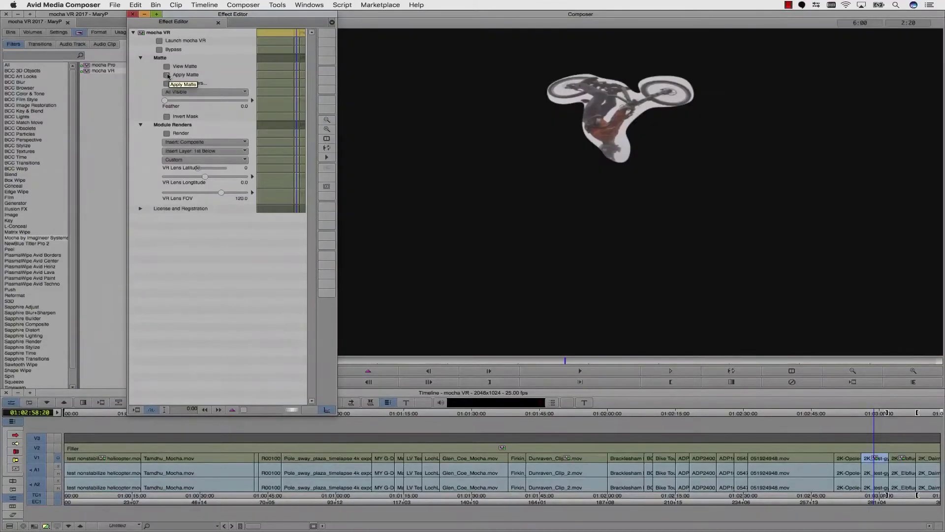
{"action": "left_click_drag", "start_coordinate": [164, 101], "coordinate": [191, 102]}
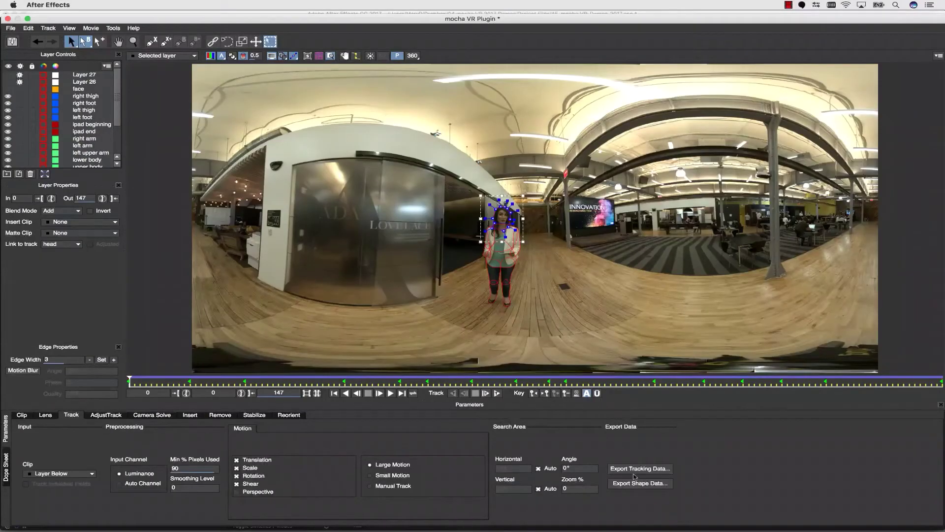
- In After Effects' mocha VR plugin, examine the available formats for exporting shape data
{"action": "left_click", "coordinate": [639, 482]}
{"action": "left_click", "coordinate": [481, 254]}
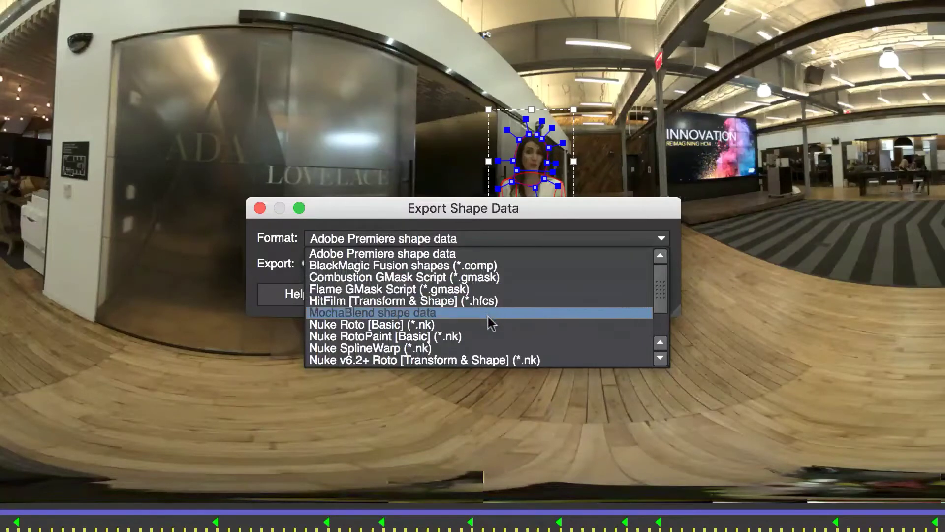
{"action": "scroll", "coordinate": [487, 337], "scroll_direction": "down", "scroll_amount": 3}
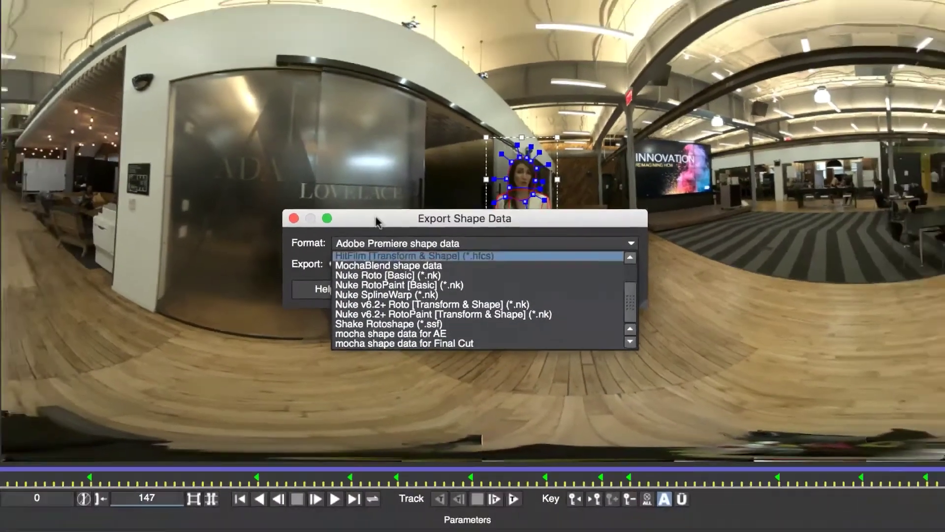
{"action": "left_click", "coordinate": [352, 209]}
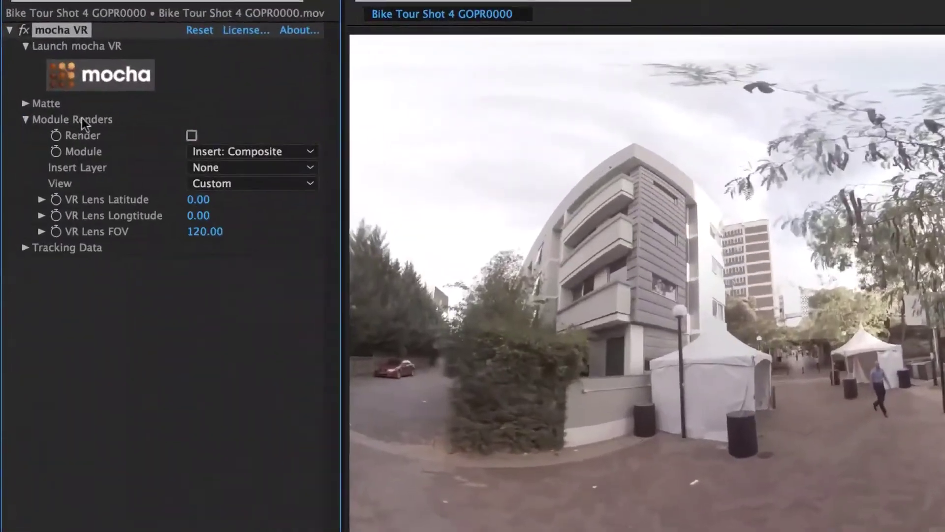
- Enable mocha VR rendering on the bike tour clip with Lens: Undistort, latitude -86, longitude -16 and FOV 122
{"action": "left_click", "coordinate": [199, 138]}
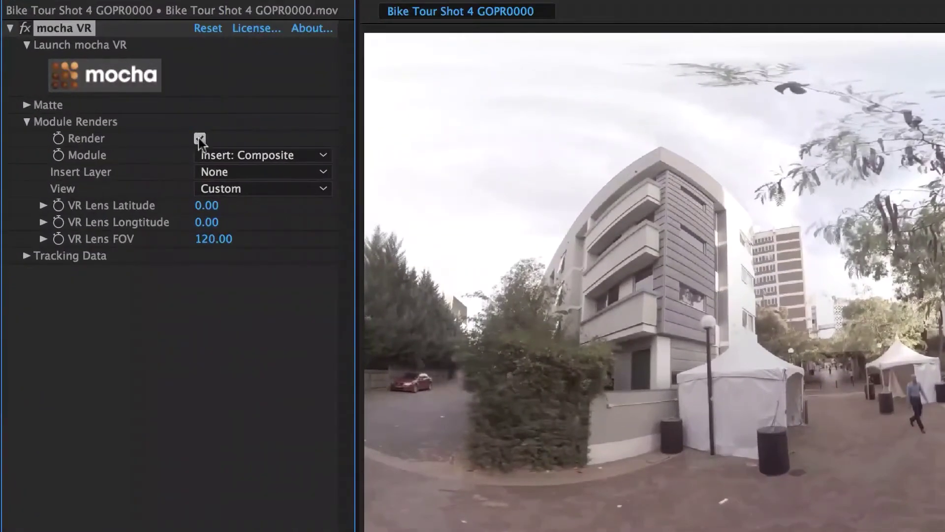
{"action": "left_click", "coordinate": [264, 155]}
{"action": "left_click", "coordinate": [264, 270]}
{"action": "left_click_drag", "start_coordinate": [207, 205], "coordinate": [120, 220]}
{"action": "left_click_drag", "start_coordinate": [207, 223], "coordinate": [222, 240]}
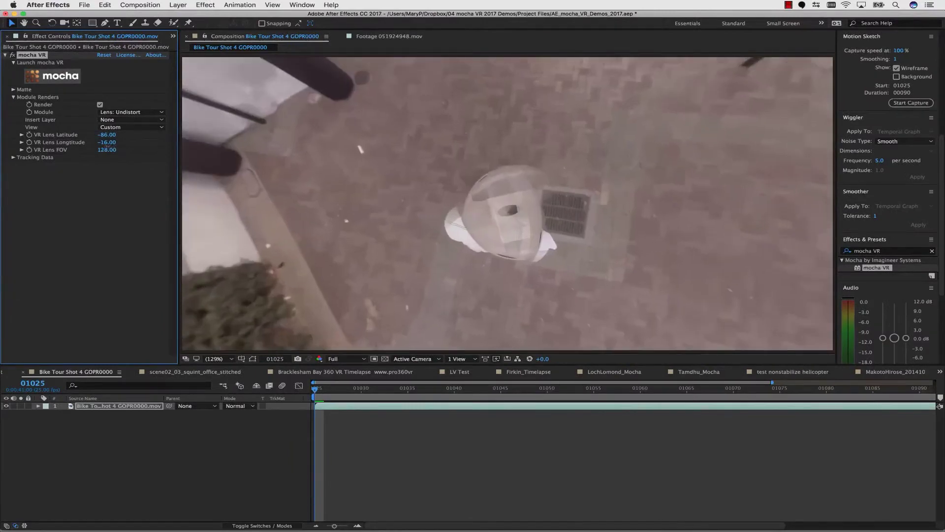
{"action": "left_click_drag", "start_coordinate": [107, 150], "coordinate": [592, 294]}
- Add borisfx_logo_horiz_forwhitebg.png above the bike tour clip, with horizontal position 994 and scale 297%
{"action": "left_click", "coordinate": [122, 412]}
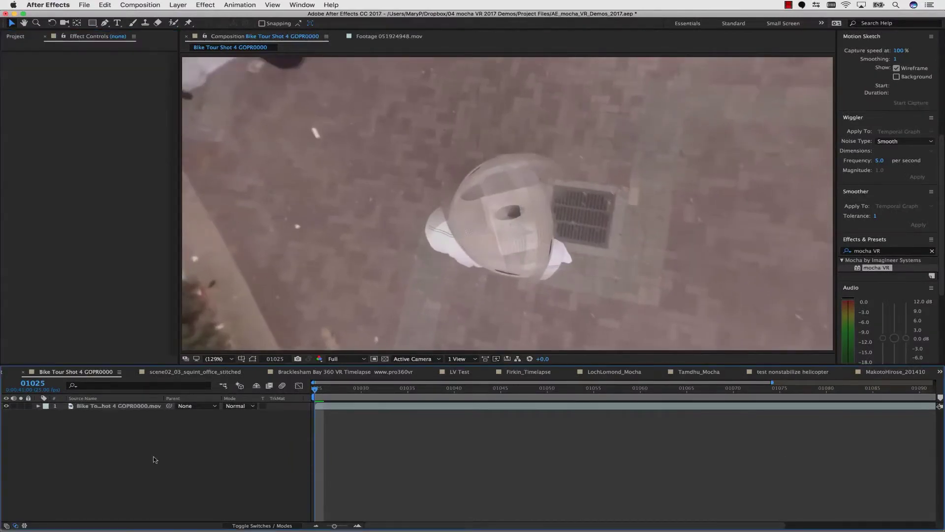
{"action": "key", "text": "super+v"}
{"action": "left_click", "coordinate": [38, 406]}
{"action": "left_click", "coordinate": [46, 413]}
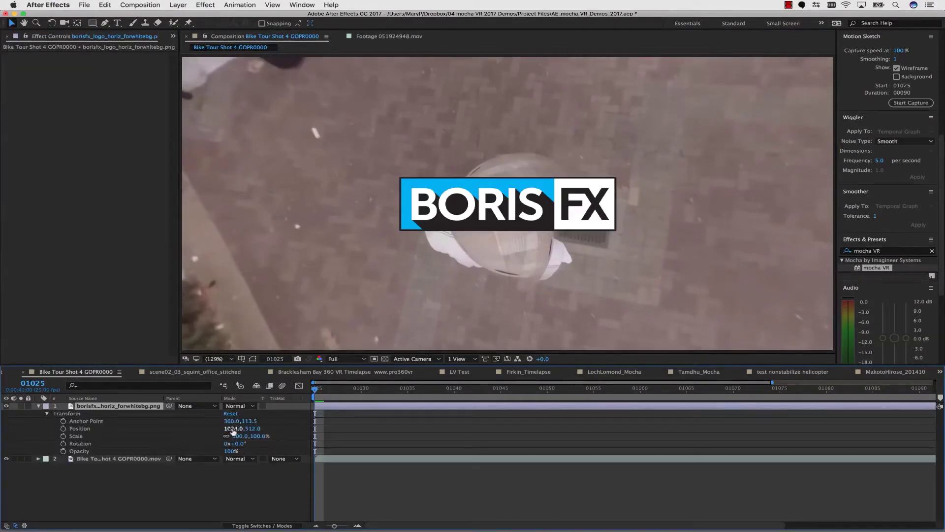
{"action": "left_click_drag", "start_coordinate": [231, 428], "coordinate": [305, 436]}
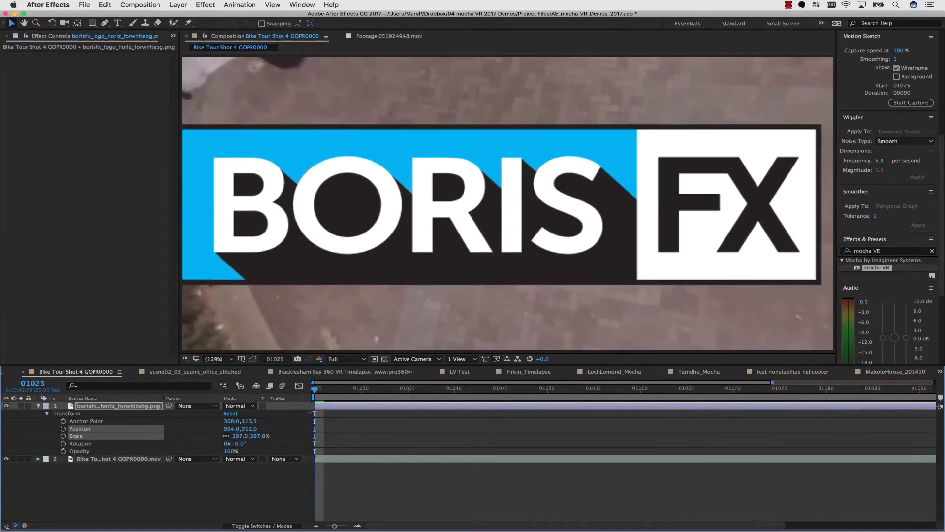
- Copy the bike tour clip's mocha VR effect, and pre-compose the clip with the logo layer as redistort
{"action": "left_click", "coordinate": [107, 458]}
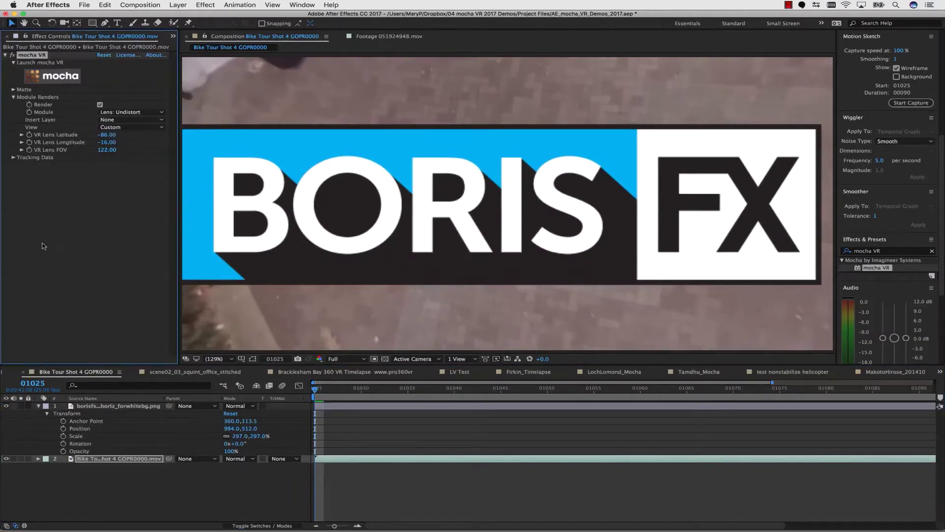
{"action": "left_click", "coordinate": [109, 406]}
{"action": "left_click", "coordinate": [108, 459], "text": "shift"}
{"action": "left_click", "coordinate": [140, 4]}
{"action": "left_click", "coordinate": [207, 309]}
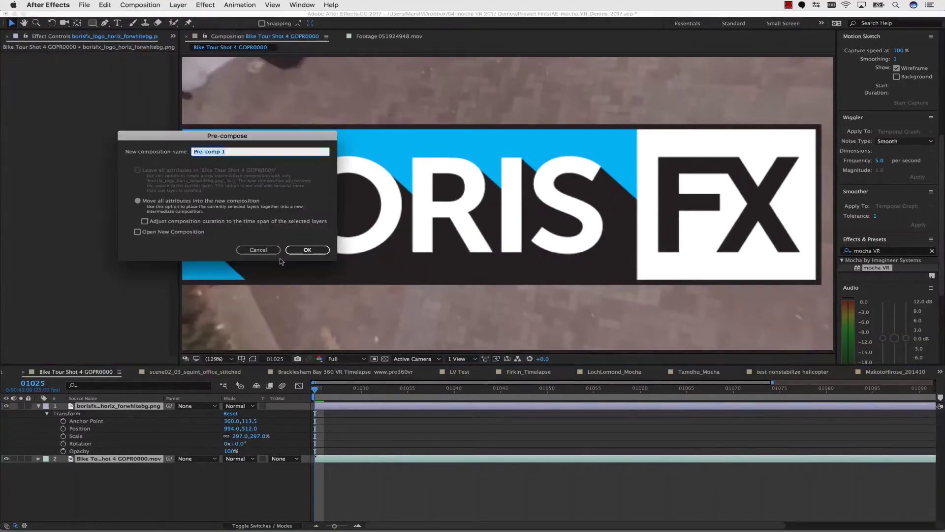
{"action": "left_click", "coordinate": [313, 252]}
- Paste the mocha VR effect onto the redistort layer and switch its module to Lens: Distort
{"action": "key", "text": "super+v"}
{"action": "left_click", "coordinate": [13, 97]}
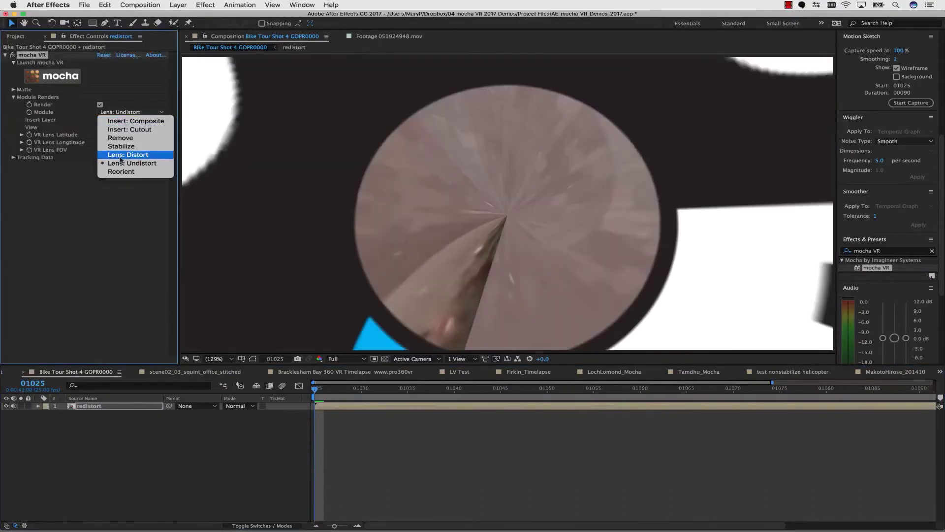
{"action": "left_click", "coordinate": [127, 155]}
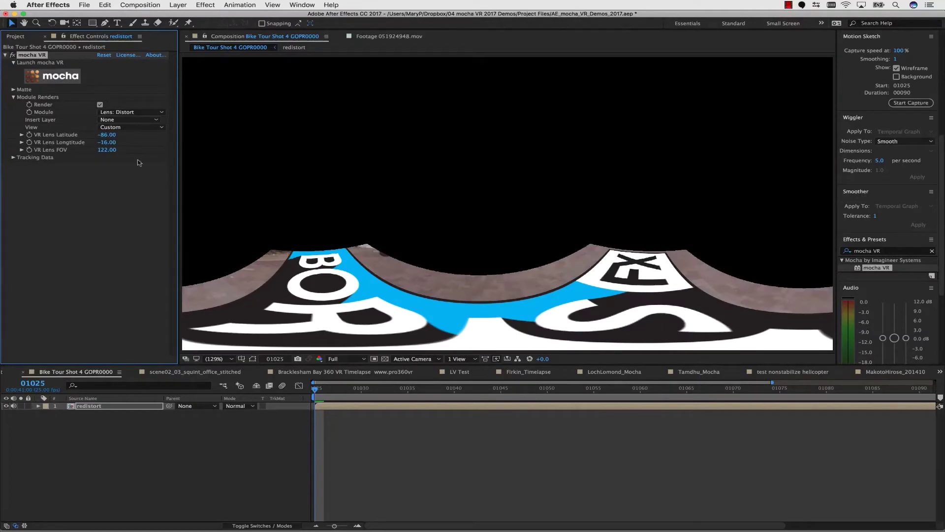
- Add Bike Tour Shot 4 GOPR0000.mov beneath the redistort layer and preview the composite
{"action": "left_click", "coordinate": [15, 36]}
{"action": "scroll", "coordinate": [89, 236], "scroll_direction": "down", "scroll_amount": 3}
{"action": "left_click_drag", "start_coordinate": [91, 309], "coordinate": [390, 432]}
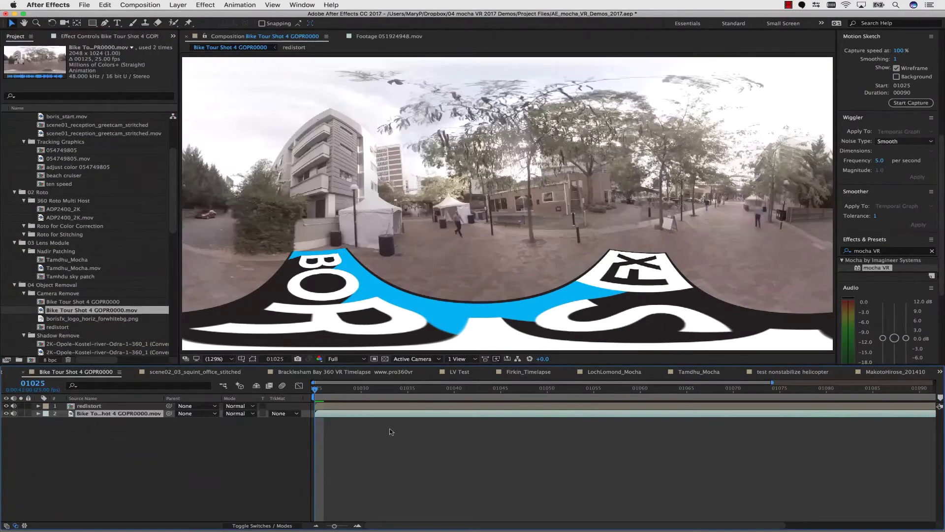
{"action": "key", "text": "space"}
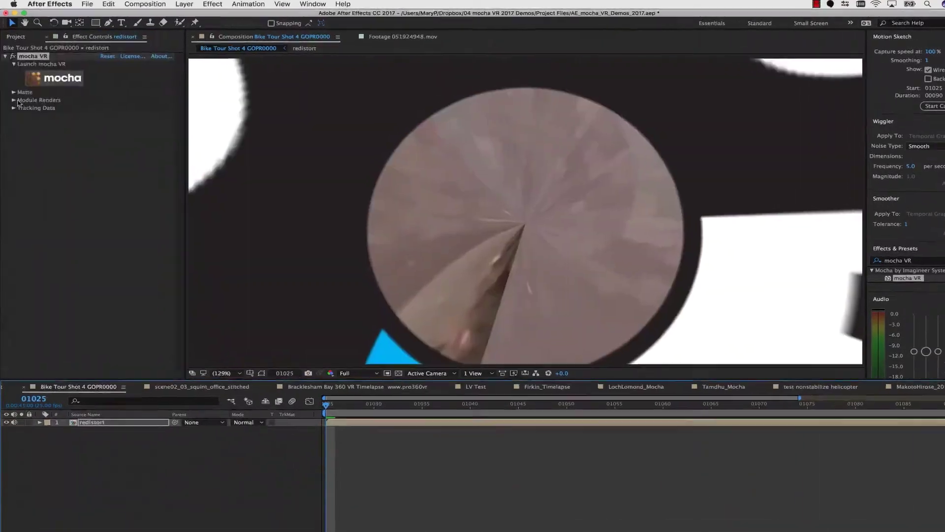
- Show the module render options of redistort's mocha VR effect and choose Lens: Distort as the module
{"action": "left_click", "coordinate": [16, 101]}
{"action": "left_click", "coordinate": [123, 116]}
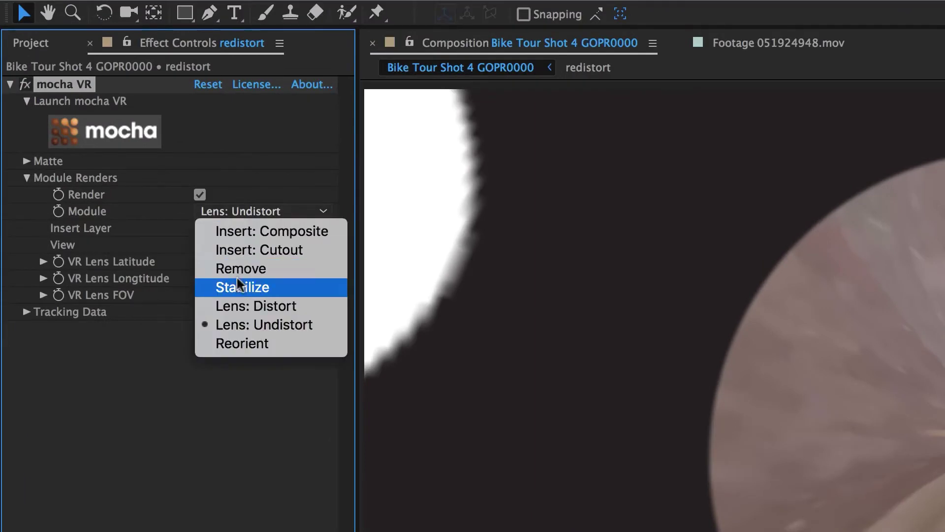
{"action": "left_click", "coordinate": [240, 309]}
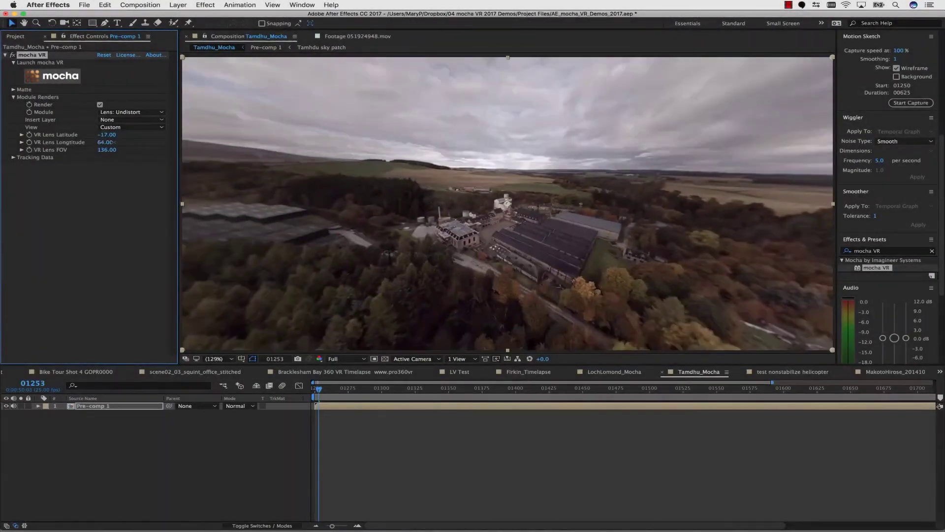
- Adjust the VR lens longitude of Pre-comp 1 in the Tamdhu_Mocha composition
{"action": "mouse_move", "coordinate": [113, 143]}
{"action": "left_mouse_down"}
{"action": "mouse_move", "coordinate": [101, 142]}
{"action": "mouse_move", "coordinate": [116, 154]}
{"action": "left_mouse_up"}
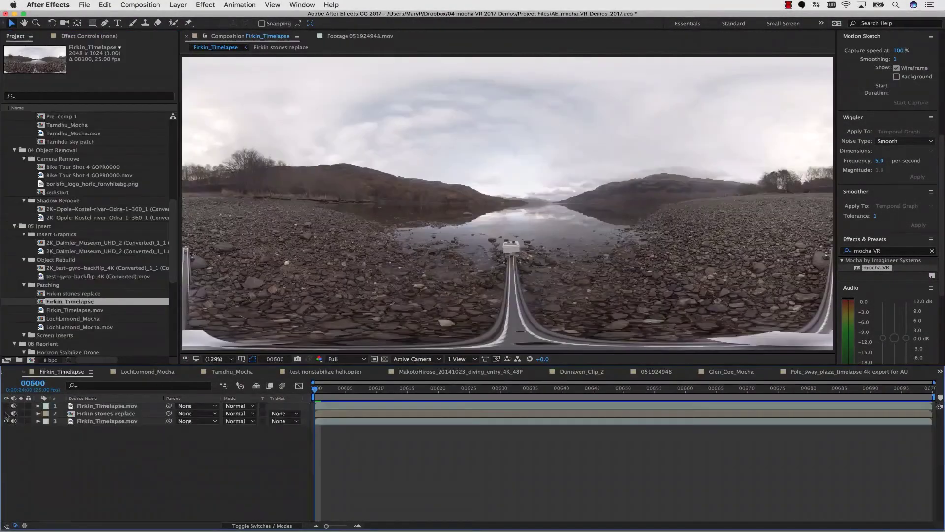
- Make the Firkin stones replace layer visible in the Firkin_Timelapse composition and preview the patch
{"action": "left_click", "coordinate": [6, 413]}
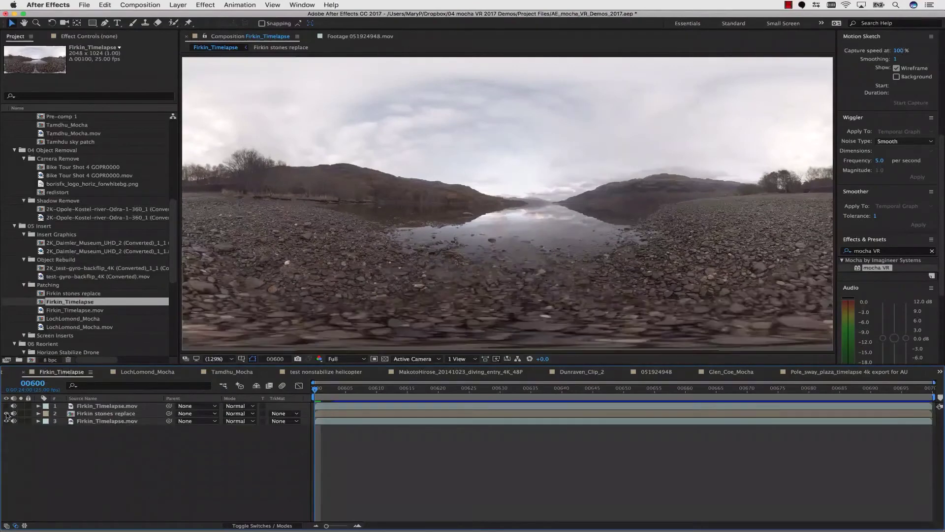
{"action": "key", "text": "space"}
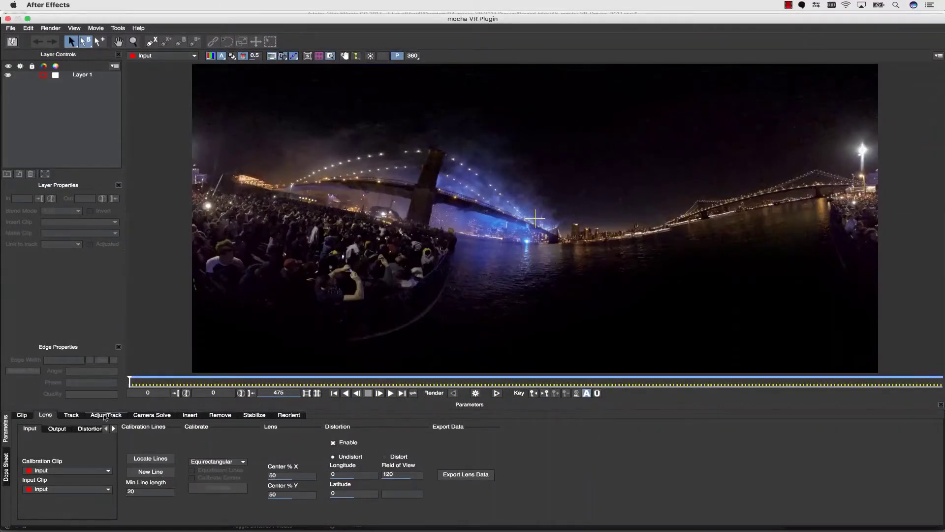
- Look through mocha VR's Track, AdjustTrack, Insert, Remove and Reorient modules on the night bridge clip
{"action": "left_click", "coordinate": [62, 414]}
{"action": "left_click", "coordinate": [107, 416]}
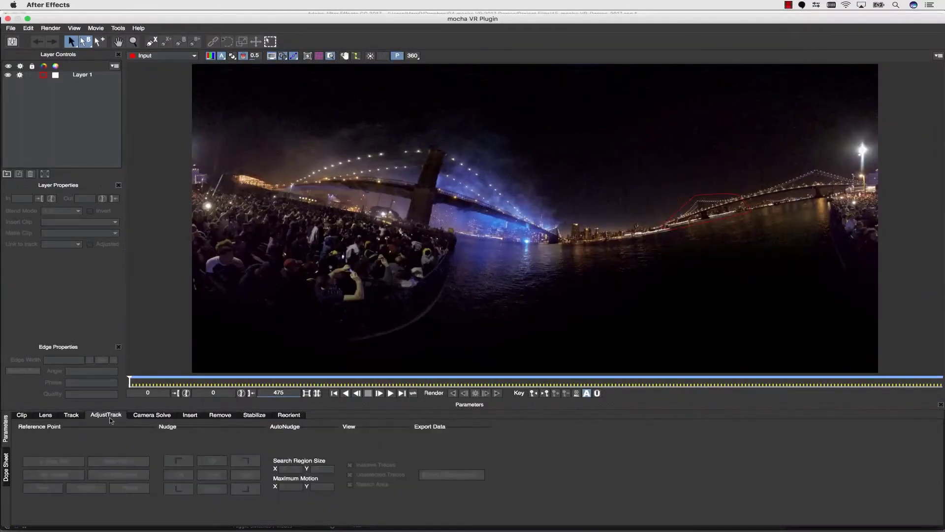
{"action": "left_click", "coordinate": [192, 416]}
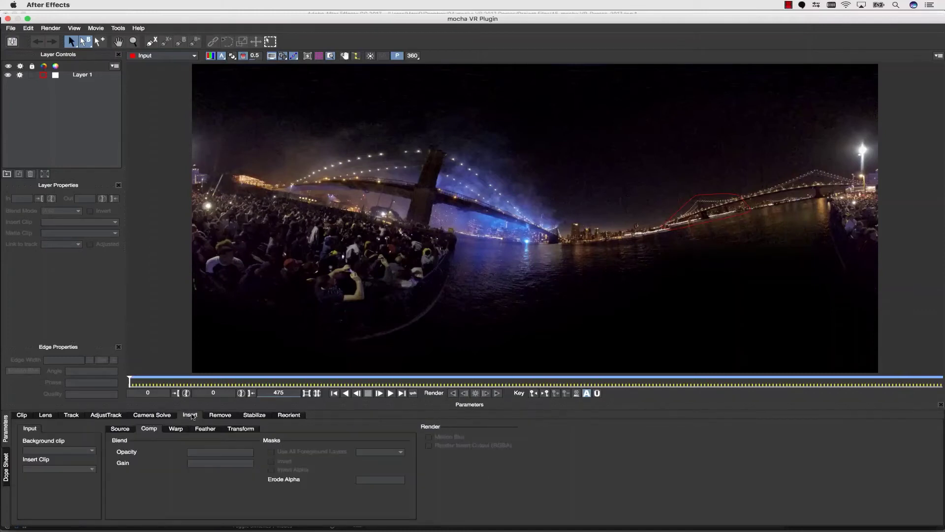
{"action": "left_click", "coordinate": [224, 416]}
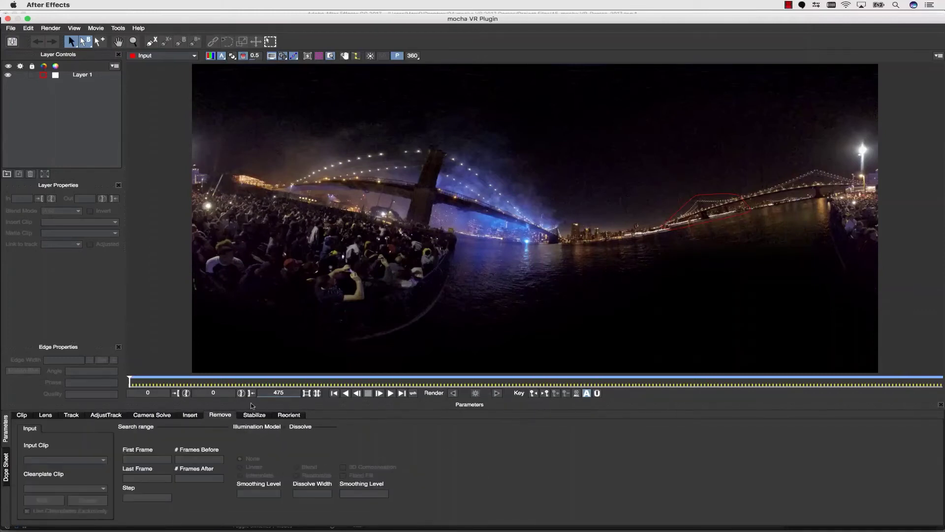
{"action": "left_click", "coordinate": [291, 416]}
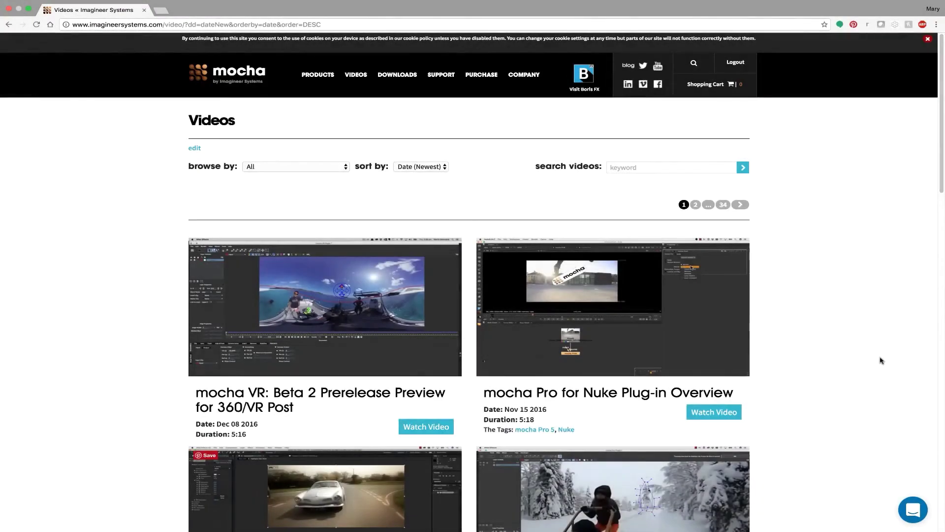
- Browse the training videos listed on the Imagineer Systems Videos page in the web browser
{"action": "scroll", "coordinate": [882, 359], "scroll_direction": "down", "scroll_amount": 8}
{"action": "scroll", "coordinate": [882, 359], "scroll_direction": "down", "scroll_amount": 10}
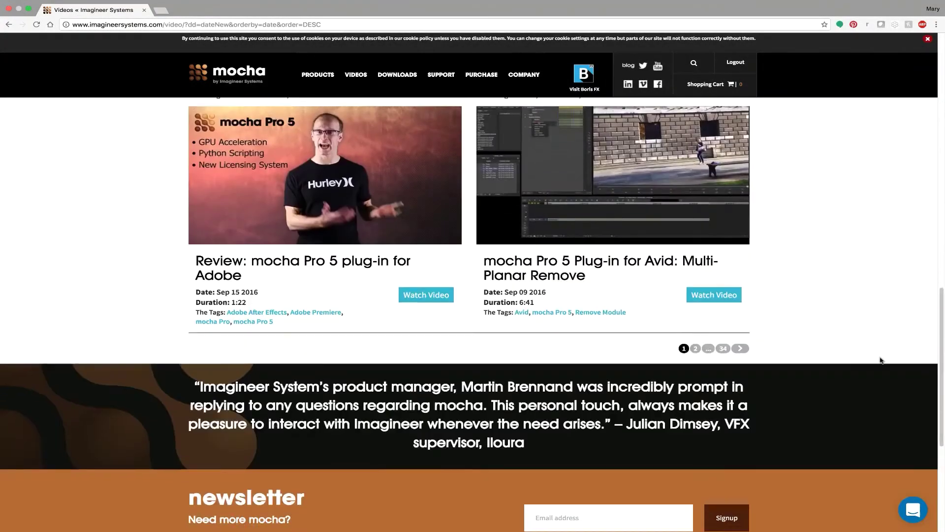
{"action": "scroll", "coordinate": [781, 347], "scroll_direction": "up", "scroll_amount": 12}
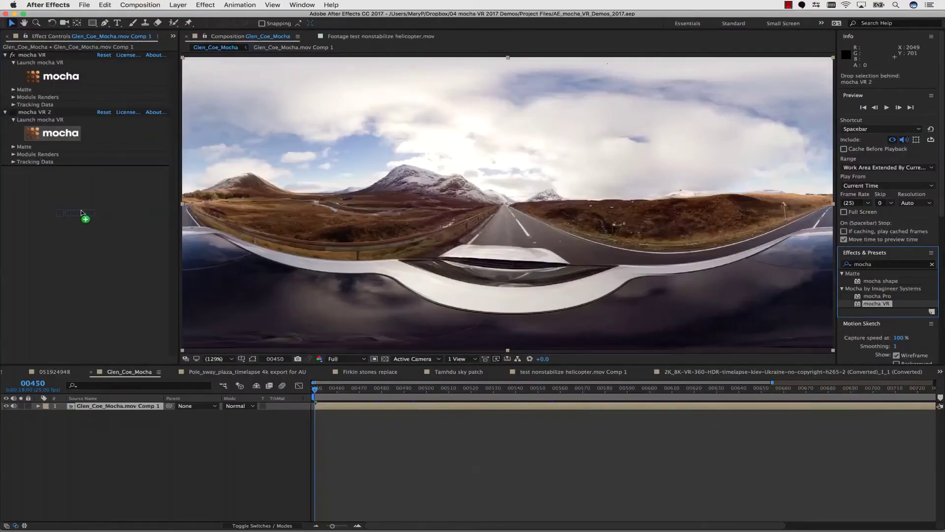
- Apply mocha VR to Glen_Coe_Mocha.mov Comp 1 in After Effects and to the 2K_Elbflug clip in Premiere Pro
{"action": "left_click_drag", "start_coordinate": [81, 213], "coordinate": [81, 213]}
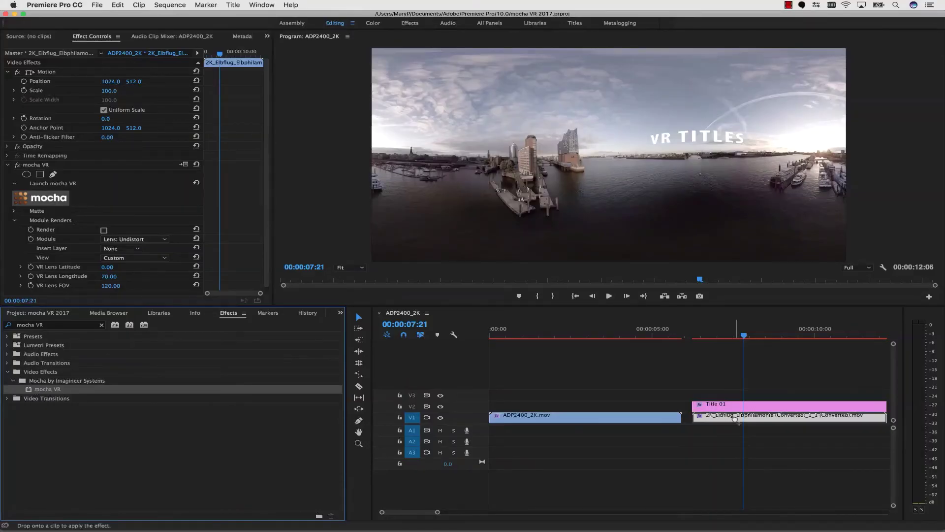
{"action": "left_click_drag", "start_coordinate": [735, 419], "coordinate": [734, 419]}
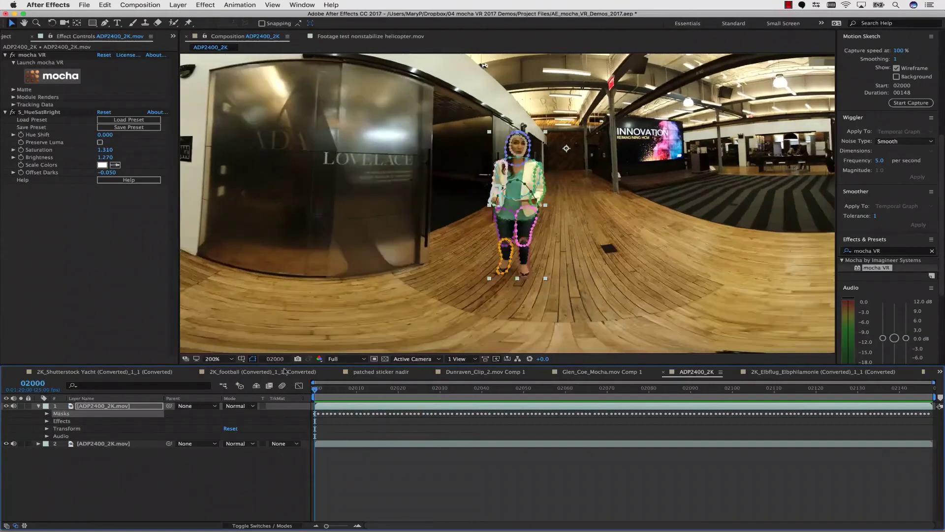
- In After Effects, scrub the ADP2400_2K composition to frame 2132 to check the woman's masks
{"action": "left_click_drag", "start_coordinate": [284, 371], "coordinate": [614, 411]}
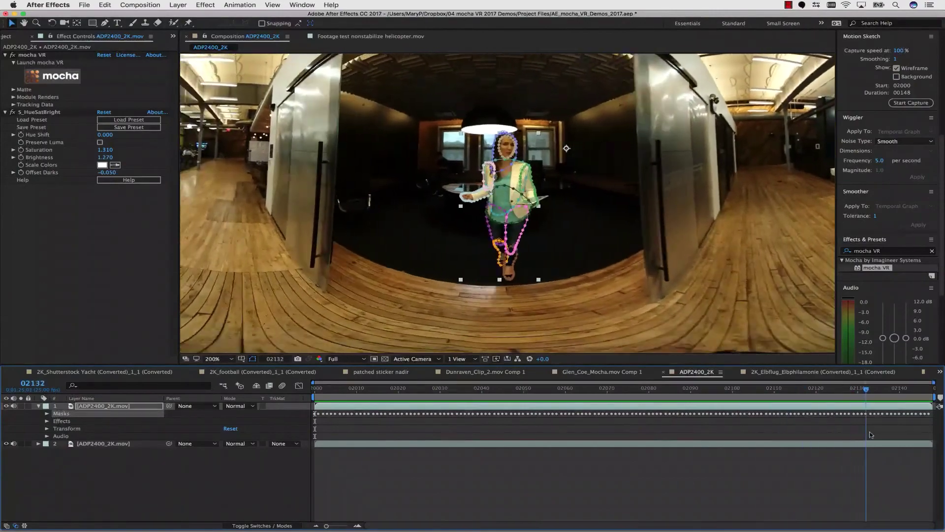